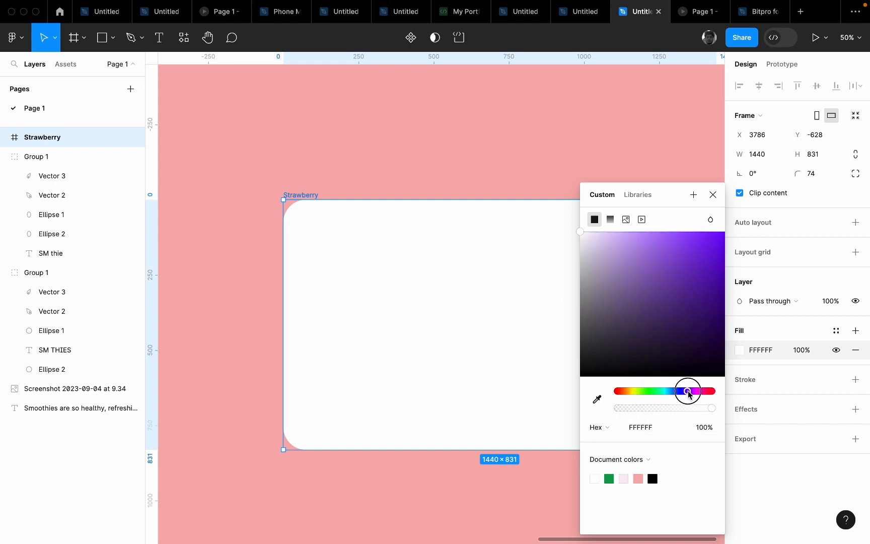
Fill the Strawberry frame with a bright pink
{"action": "left_click", "coordinate": [654, 233]}
{"action": "left_click", "coordinate": [382, 176]}
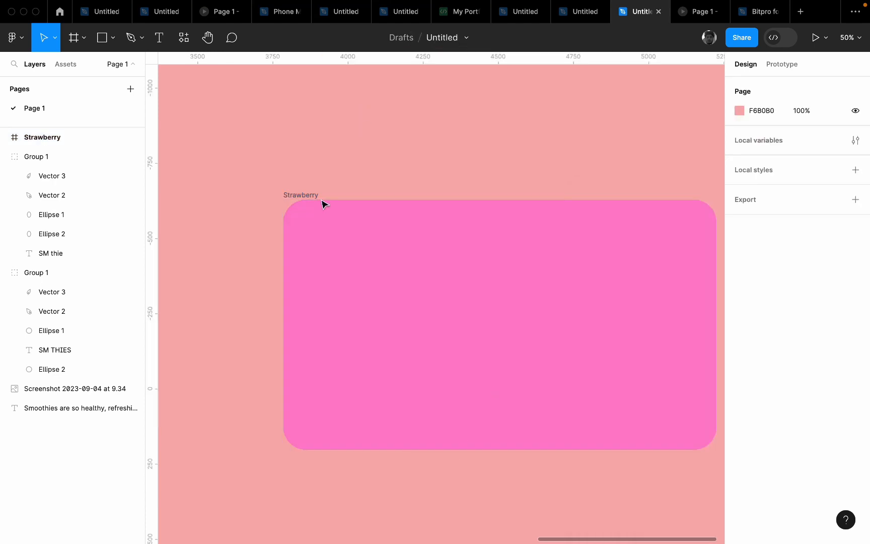
Move the white Smoothie logo group into the Strawberry frame's upper-left corner, at about X 88, Y 59
{"action": "scroll", "coordinate": [352, 237], "scroll_direction": "down", "scroll_amount": 5}
{"action": "left_click", "coordinate": [381, 272]}
{"action": "scroll", "coordinate": [343, 287], "scroll_direction": "left", "scroll_amount": 5}
{"action": "scroll", "coordinate": [232, 354], "scroll_direction": "up", "scroll_amount": 5}
{"action": "left_click_drag", "start_coordinate": [276, 360], "coordinate": [452, 338]}
{"action": "scroll", "coordinate": [554, 383], "scroll_direction": "right", "scroll_amount": 10}
{"action": "scroll", "coordinate": [452, 337], "scroll_direction": "up", "scroll_amount": 5}
{"action": "left_click", "coordinate": [503, 308]}
{"action": "scroll", "coordinate": [503, 309], "scroll_direction": "up", "scroll_amount": 5}
{"action": "left_click", "coordinate": [288, 413]}
{"action": "scroll", "coordinate": [332, 227], "scroll_direction": "down", "scroll_amount": 10}
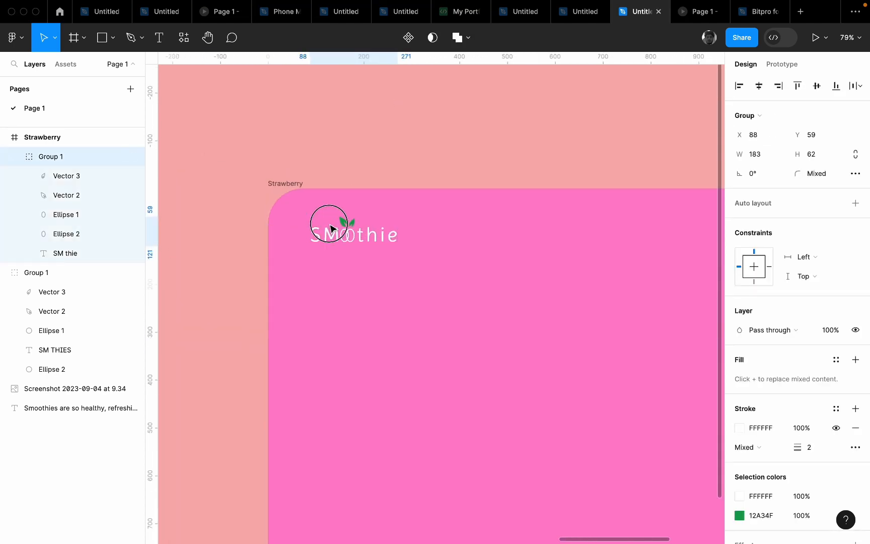
Move the Smoothie logo group out of the Strawberry frame to the empty canvas above it
{"action": "key", "text": "Escape"}
{"action": "scroll", "coordinate": [403, 212], "scroll_direction": "up", "scroll_amount": 5}
{"action": "left_click_drag", "start_coordinate": [335, 222], "coordinate": [397, 141]}
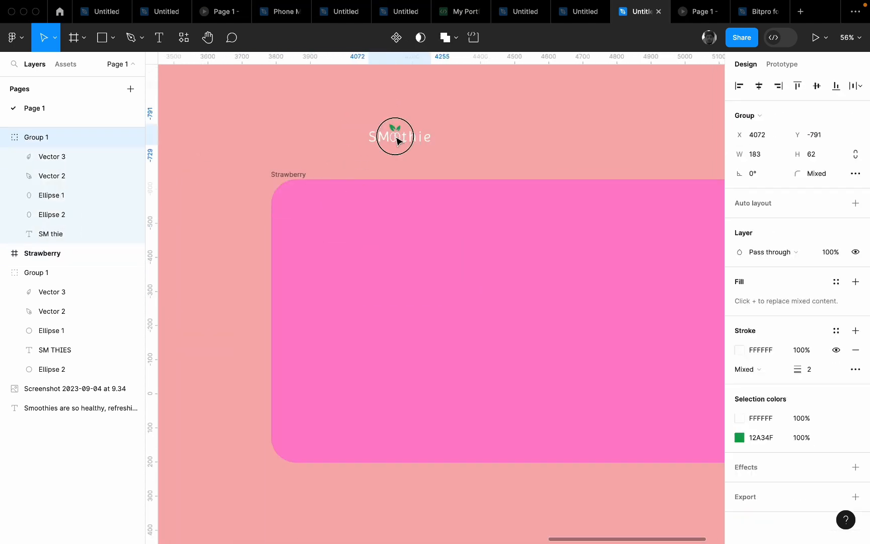
{"action": "key", "text": "Escape"}
Draw a closed shape with a slanted right edge over the left part of the Strawberry frame with the Pen tool and fill it
{"action": "left_click", "coordinate": [113, 37]}
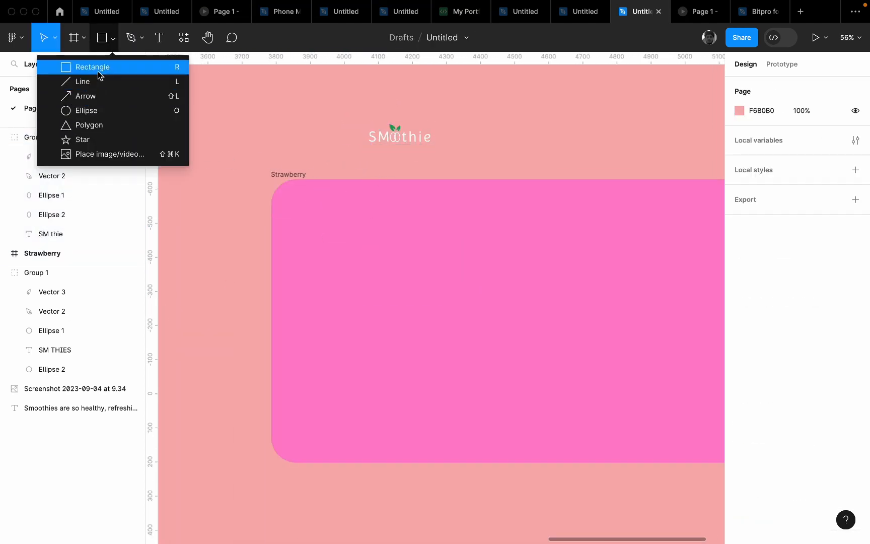
{"action": "left_click", "coordinate": [98, 72]}
{"action": "left_click", "coordinate": [113, 38]}
{"action": "left_click", "coordinate": [132, 40]}
{"action": "left_click", "coordinate": [449, 180]}
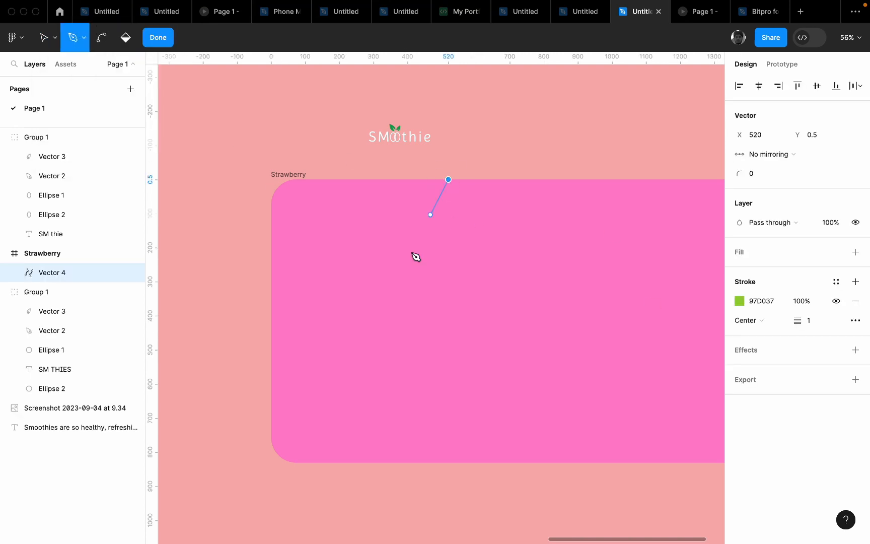
{"action": "key", "text": "Escape"}
{"action": "left_click", "coordinate": [511, 180]}
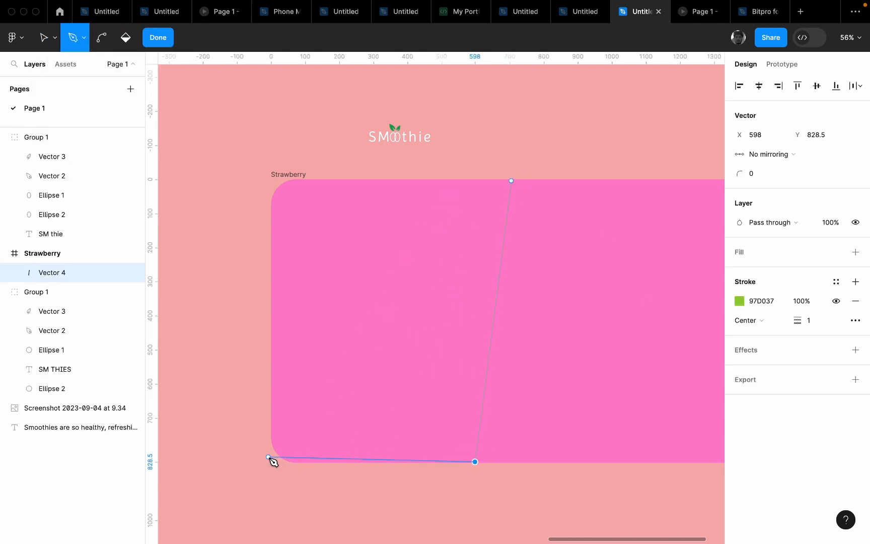
{"action": "left_click", "coordinate": [856, 252]}
Move the slanted shape's upper-right corner point up to the Strawberry frame's top edge
{"action": "scroll", "coordinate": [496, 169], "scroll_direction": "up", "scroll_amount": 10}
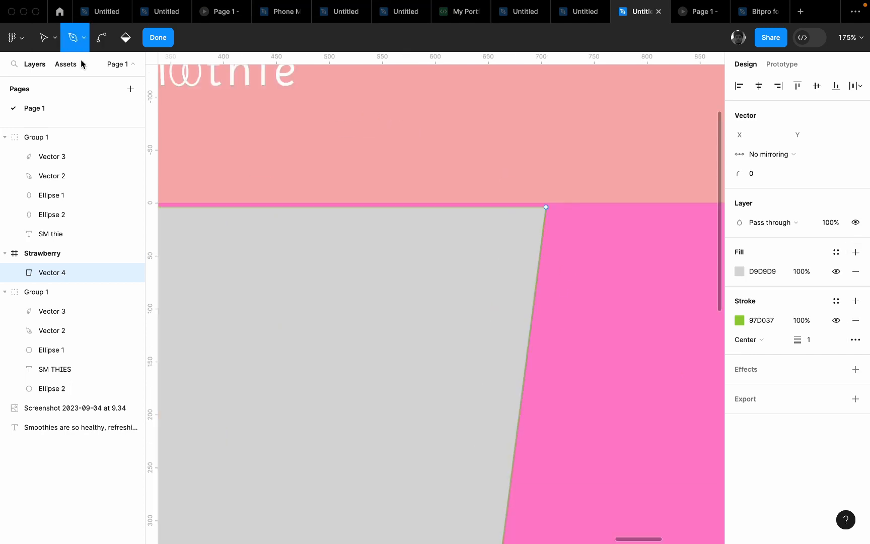
{"action": "left_click", "coordinate": [54, 38]}
{"action": "left_click", "coordinate": [574, 280]}
{"action": "left_click", "coordinate": [44, 37]}
{"action": "left_click_drag", "start_coordinate": [546, 209], "coordinate": [544, 203]}
{"action": "scroll", "coordinate": [517, 238], "scroll_direction": "down", "scroll_amount": 10}
{"action": "scroll", "coordinate": [399, 300], "scroll_direction": "down", "scroll_amount": 8}
{"action": "key", "text": "Escape"}
{"action": "key", "text": "Escape"}
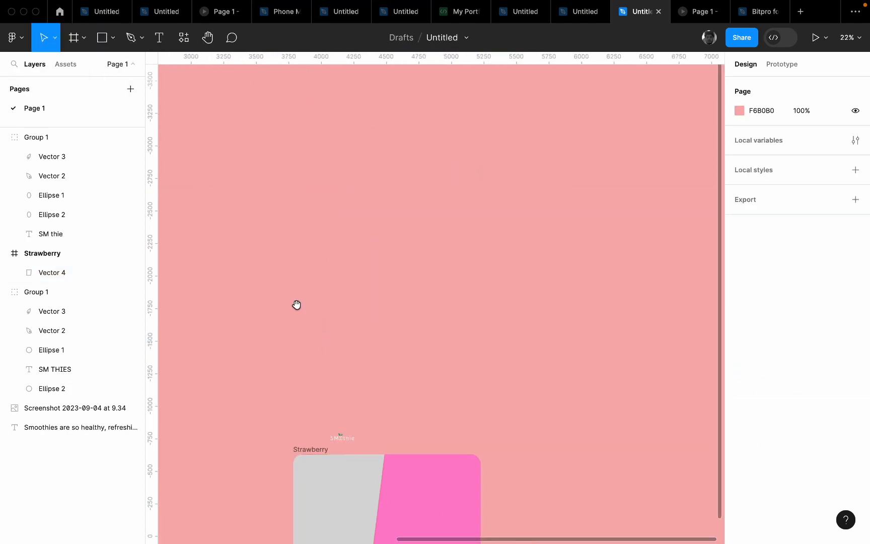
Move the shape's lower-right corner point further left along the frame's bottom edge to steepen the slant of its side
{"action": "scroll", "coordinate": [296, 304], "scroll_direction": "down", "scroll_amount": 5}
{"action": "scroll", "coordinate": [303, 246], "scroll_direction": "up", "scroll_amount": 7}
{"action": "double_click", "coordinate": [308, 257]}
{"action": "left_click_drag", "start_coordinate": [359, 406], "coordinate": [365, 406]}
{"action": "double_click", "coordinate": [379, 441]}
{"action": "scroll", "coordinate": [379, 441], "scroll_direction": "down", "scroll_amount": 8}
Set the slanted shape's fill to the deep pink FA23A4
{"action": "left_click", "coordinate": [369, 412]}
{"action": "left_click", "coordinate": [740, 331]}
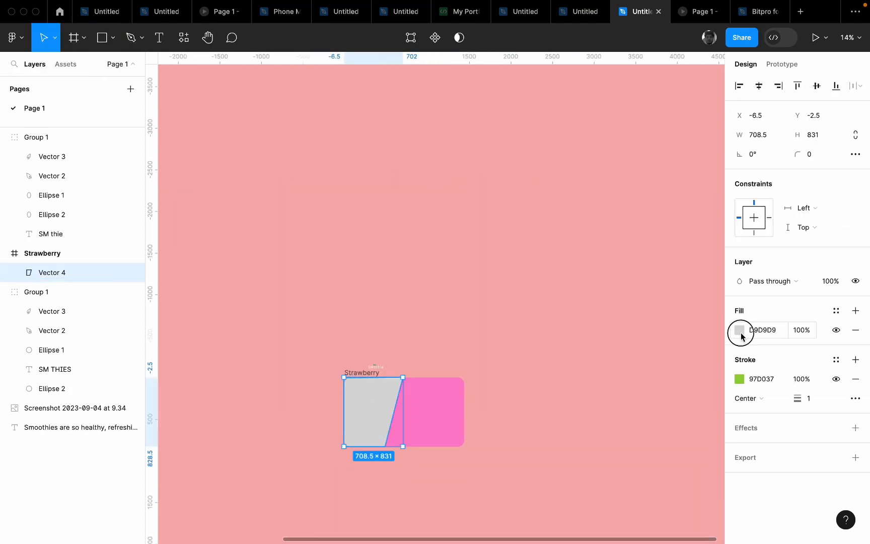
{"action": "left_click", "coordinate": [510, 392]}
{"action": "key", "text": "i"}
{"action": "left_click", "coordinate": [462, 414]}
{"action": "left_click", "coordinate": [740, 331]}
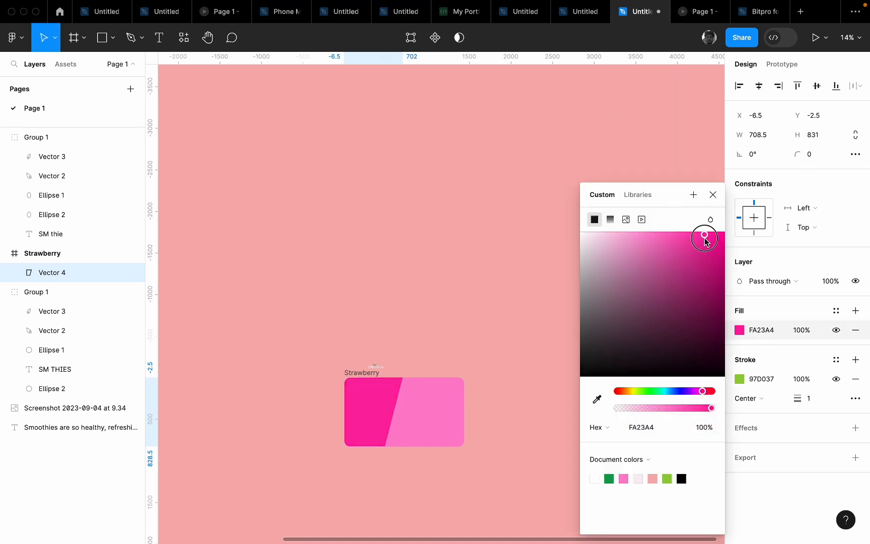
{"action": "left_click", "coordinate": [394, 281]}
Move the Smoothie logo group back into the Strawberry frame's upper-left corner, over the deep pink shape
{"action": "scroll", "coordinate": [394, 282], "scroll_direction": "down", "scroll_amount": 6}
{"action": "scroll", "coordinate": [400, 292], "scroll_direction": "down", "scroll_amount": 3}
{"action": "scroll", "coordinate": [403, 292], "scroll_direction": "up", "scroll_amount": 10}
{"action": "scroll", "coordinate": [365, 272], "scroll_direction": "up", "scroll_amount": 2}
{"action": "mouse_move", "coordinate": [390, 315]}
{"action": "left_mouse_down"}
{"action": "mouse_move", "coordinate": [353, 364]}
{"action": "mouse_move", "coordinate": [344, 360]}
{"action": "mouse_move", "coordinate": [376, 308]}
{"action": "left_mouse_up"}
{"action": "left_click", "coordinate": [296, 395]}
Stretch the deep pink shape's top edge slightly upward past the Strawberry frame's top edge
{"action": "scroll", "coordinate": [309, 396], "scroll_direction": "up", "scroll_amount": 5}
{"action": "left_click", "coordinate": [256, 332]}
{"action": "scroll", "coordinate": [344, 242], "scroll_direction": "up", "scroll_amount": 5}
{"action": "double_click", "coordinate": [397, 323]}
{"action": "double_click", "coordinate": [402, 309]}
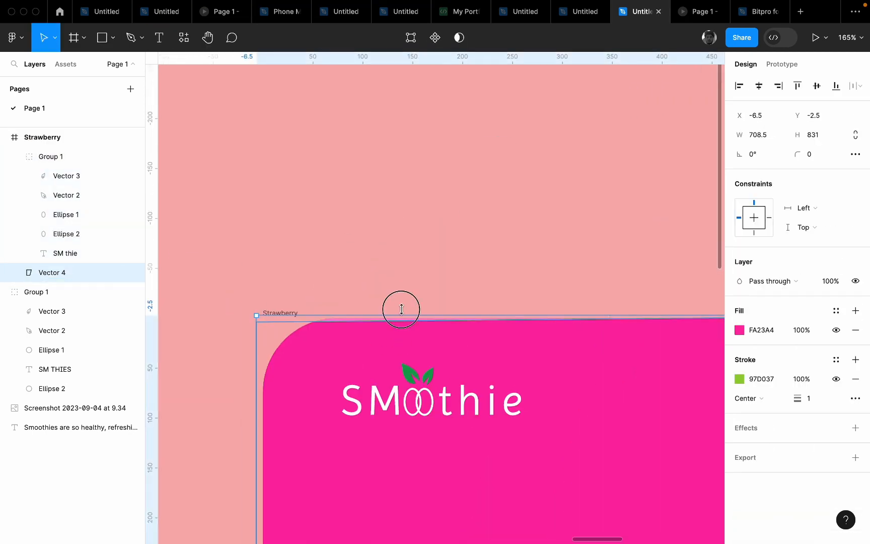
{"action": "scroll", "coordinate": [400, 332], "scroll_direction": "down", "scroll_amount": 6}
{"action": "key", "text": "Escape"}
Add the text "Home" near the top of the light pink area of the Strawberry frame
{"action": "scroll", "coordinate": [383, 338], "scroll_direction": "up", "scroll_amount": 6}
{"action": "key", "text": "t"}
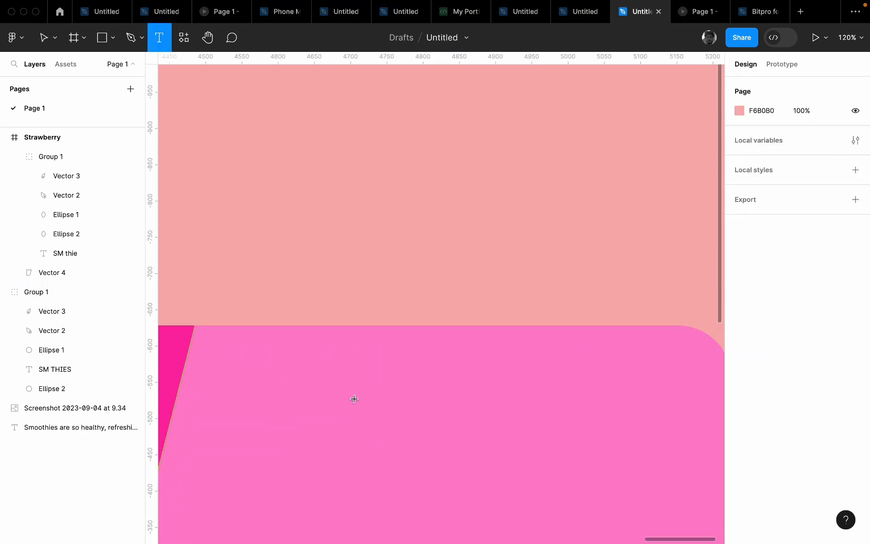
{"action": "scroll", "coordinate": [354, 399], "scroll_direction": "up", "scroll_amount": 3}
{"action": "left_click", "coordinate": [317, 367]}
{"action": "type", "text": "HOme"}
{"action": "key", "text": "BackSpace"}
{"action": "key", "text": "BackSpace"}
{"action": "key", "text": "BackSpace"}
{"action": "type", "text": "ome"}
Set the Home text to the Inter font, Medium weight, size 18
{"action": "left_click", "coordinate": [751, 331]}
{"action": "type", "text": "inte"}
{"action": "left_click", "coordinate": [762, 349]}
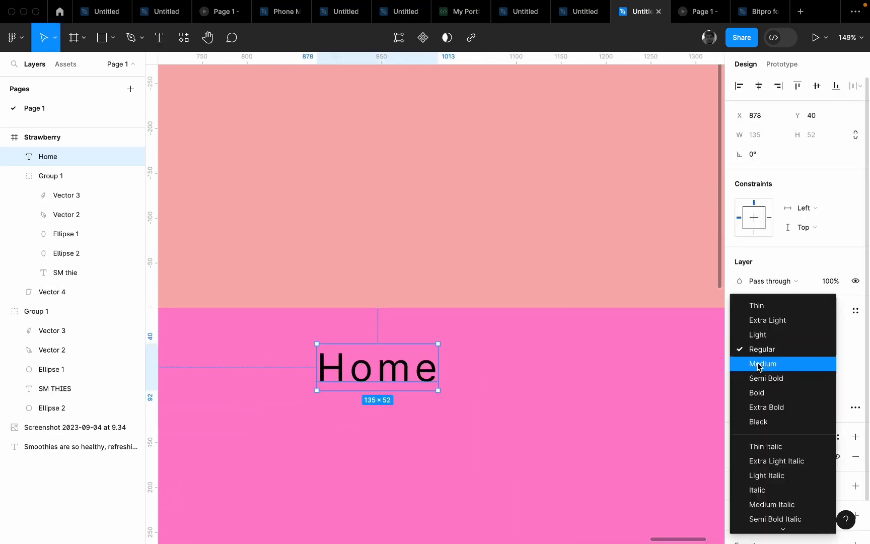
{"action": "left_click", "coordinate": [760, 364]}
{"action": "scroll", "coordinate": [600, 156], "scroll_direction": "down", "scroll_amount": 3}
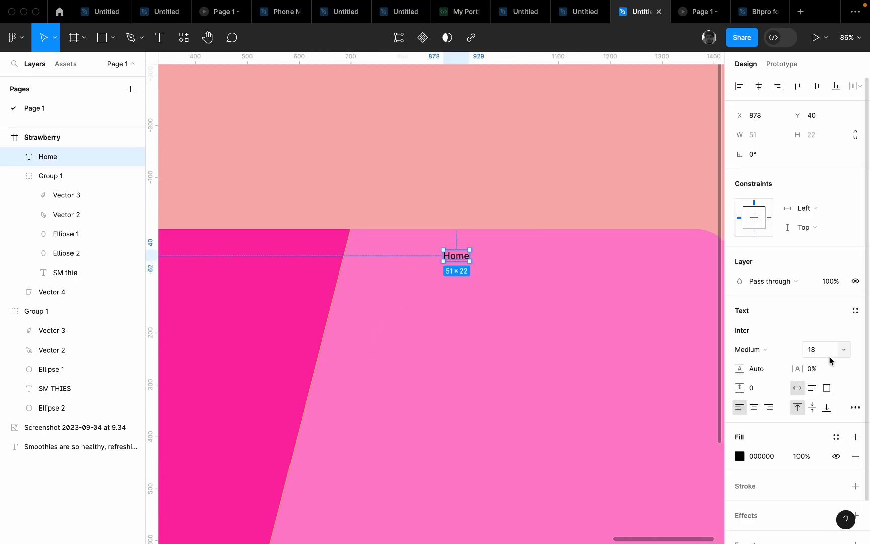
{"action": "left_click", "coordinate": [544, 192]}
Duplicate the Home label to its right, set the copy to Regular weight and change its text to "Specialties"
{"action": "scroll", "coordinate": [453, 257], "scroll_direction": "right", "scroll_amount": 1}
{"action": "left_click_drag", "start_coordinate": [421, 275], "coordinate": [463, 275], "text": "alt"}
{"action": "left_click", "coordinate": [752, 349]}
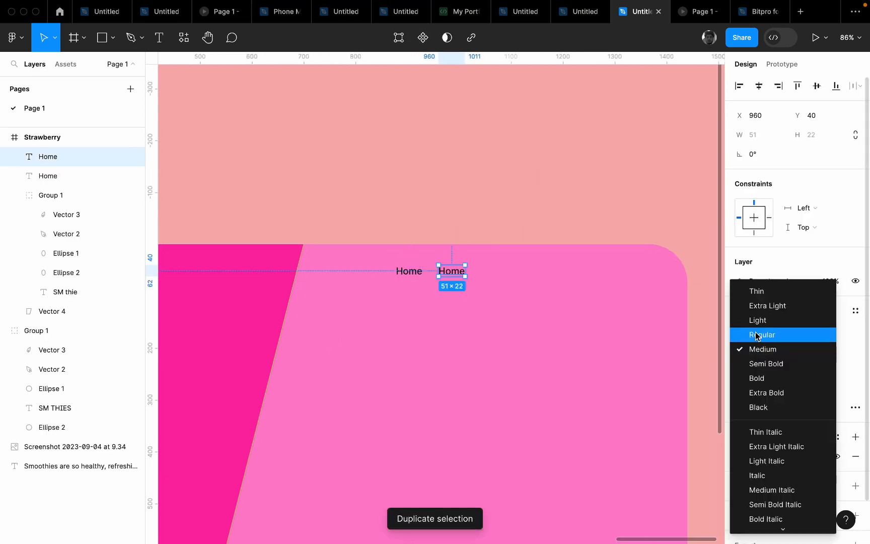
{"action": "left_click", "coordinate": [757, 334]}
{"action": "scroll", "coordinate": [484, 302], "scroll_direction": "up", "scroll_amount": 3}
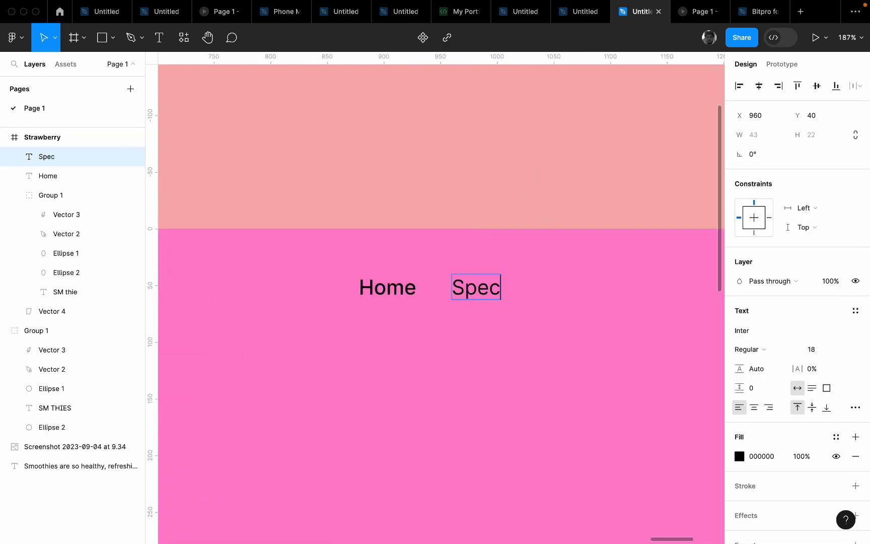
{"action": "type", "text": "ies"}
Duplicate the Specialties label twice to the right in the same row, with the texts "About Us" and "Contact"
{"action": "scroll", "coordinate": [455, 286], "scroll_direction": "right", "scroll_amount": 2}
{"action": "left_click", "coordinate": [454, 286]}
{"action": "left_click_drag", "start_coordinate": [412, 307], "coordinate": [561, 323], "text": "alt"}
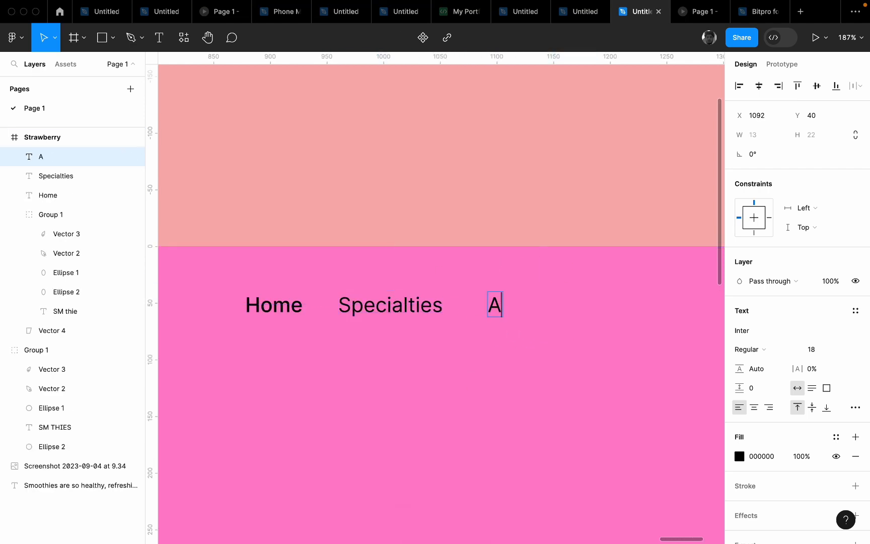
{"action": "scroll", "coordinate": [552, 243], "scroll_direction": "right", "scroll_amount": 3}
{"action": "key", "text": "super+d"}
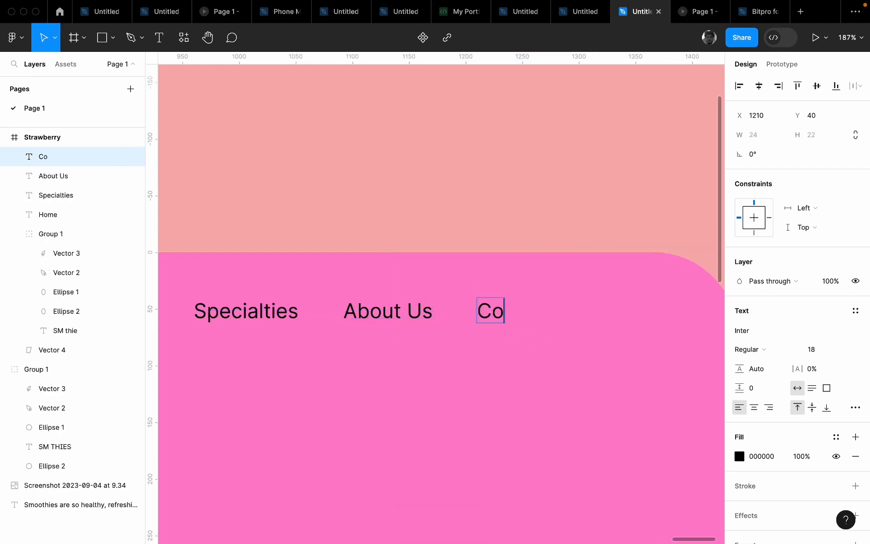
{"action": "left_click", "coordinate": [640, 295]}
Set the font size of the Specialties, About Us and Contact labels to 16
{"action": "scroll", "coordinate": [581, 272], "scroll_direction": "down", "scroll_amount": 3}
{"action": "left_click", "coordinate": [408, 298], "text": "shift"}
{"action": "left_click", "coordinate": [474, 295], "text": "shift"}
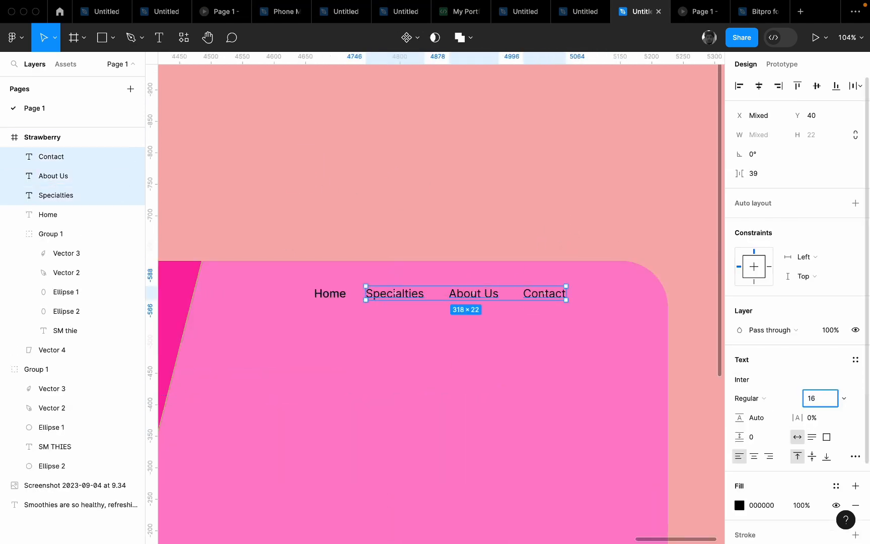
{"action": "type", "text": "16"}
{"action": "key", "text": "Return"}
{"action": "left_click", "coordinate": [218, 188]}
Set the text color of the Specialties, About Us and Contact labels to dark gray 2F2C2C
{"action": "left_click", "coordinate": [335, 298]}
{"action": "left_click", "coordinate": [395, 294], "text": "shift"}
{"action": "left_click", "coordinate": [467, 294], "text": "shift"}
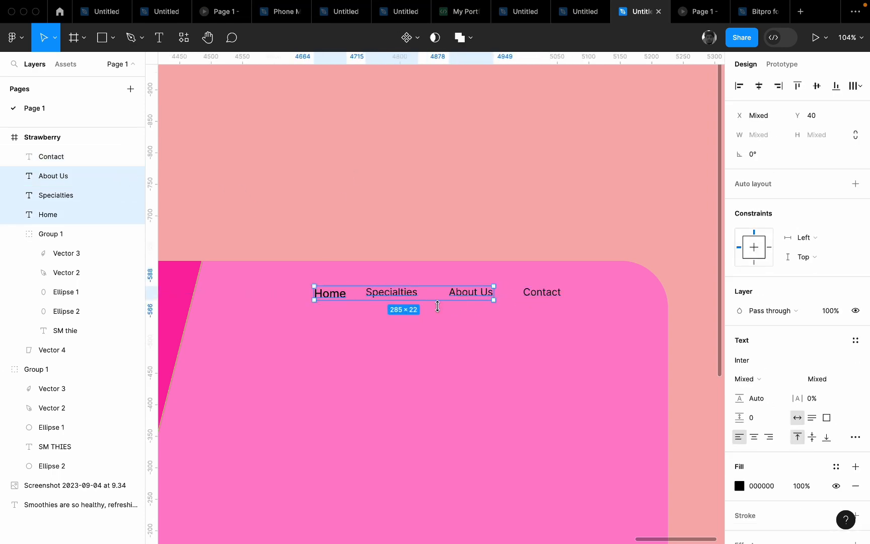
{"action": "left_click", "coordinate": [398, 294]}
{"action": "left_click", "coordinate": [470, 294], "text": "shift"}
{"action": "left_click", "coordinate": [739, 485]}
{"action": "left_click", "coordinate": [584, 281]}
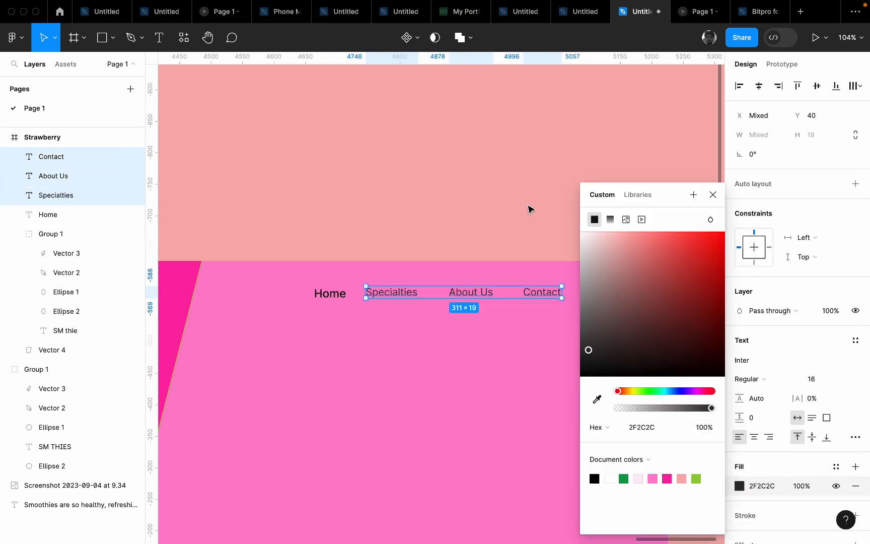
{"action": "left_click", "coordinate": [529, 206]}
Align the Home, Specialties, About Us and Contact labels on their vertical centers
{"action": "left_click", "coordinate": [331, 294]}
{"action": "left_click", "coordinate": [393, 294], "text": "shift"}
{"action": "left_click", "coordinate": [471, 294], "text": "shift"}
{"action": "left_click", "coordinate": [533, 295], "text": "shift"}
{"action": "left_click", "coordinate": [817, 85]}
{"action": "left_click", "coordinate": [587, 189]}
Tidy up the spacing of the four navigation labels and wrap them in an auto layout frame
{"action": "left_click", "coordinate": [859, 86]}
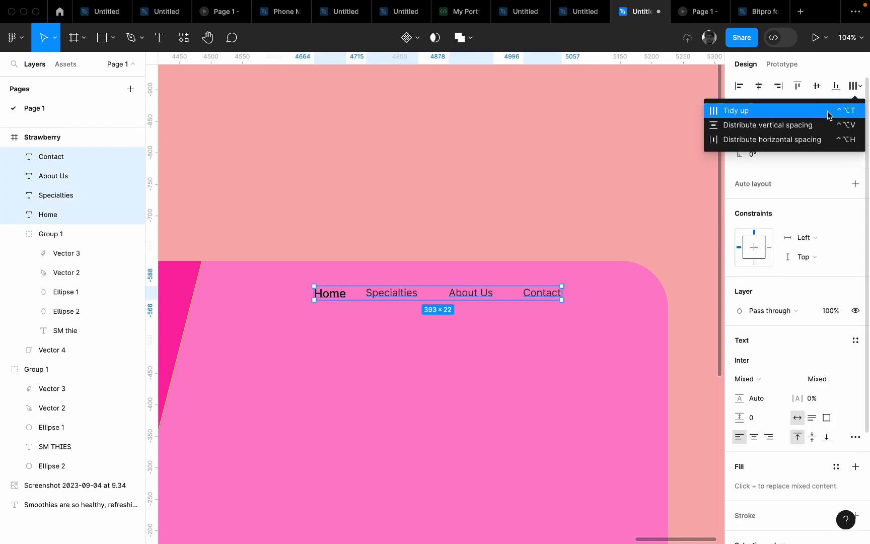
{"action": "left_click", "coordinate": [830, 116]}
{"action": "scroll", "coordinate": [654, 202], "scroll_direction": "down", "scroll_amount": 5}
{"action": "key", "text": "shift+a"}
Align the navigation frame with the Smoothie logo on their vertical centers
{"action": "left_click_drag", "start_coordinate": [499, 266], "coordinate": [443, 297]}
{"action": "left_click", "coordinate": [221, 290], "text": "shift"}
{"action": "left_click", "coordinate": [817, 85]}
{"action": "left_click_drag", "start_coordinate": [396, 268], "coordinate": [432, 260]}
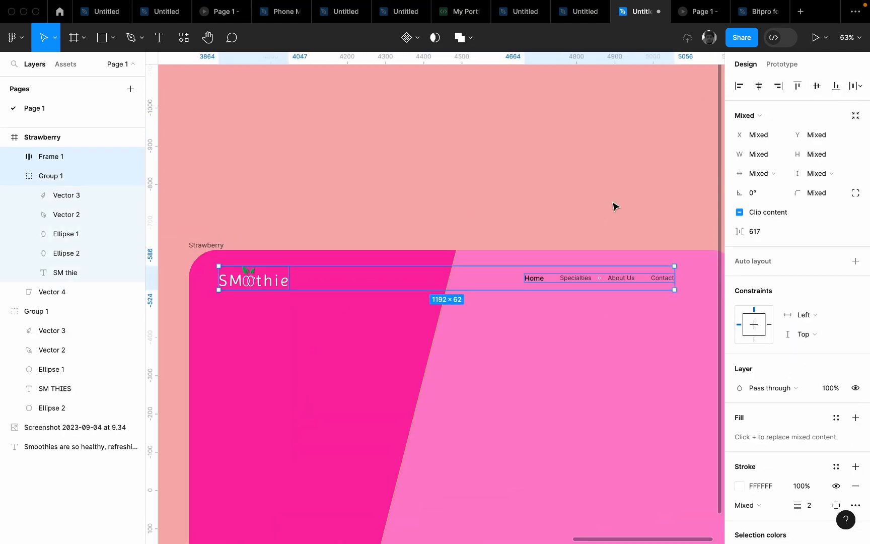
{"action": "left_click", "coordinate": [613, 206]}
{"action": "scroll", "coordinate": [605, 242], "scroll_direction": "down", "scroll_amount": 3}
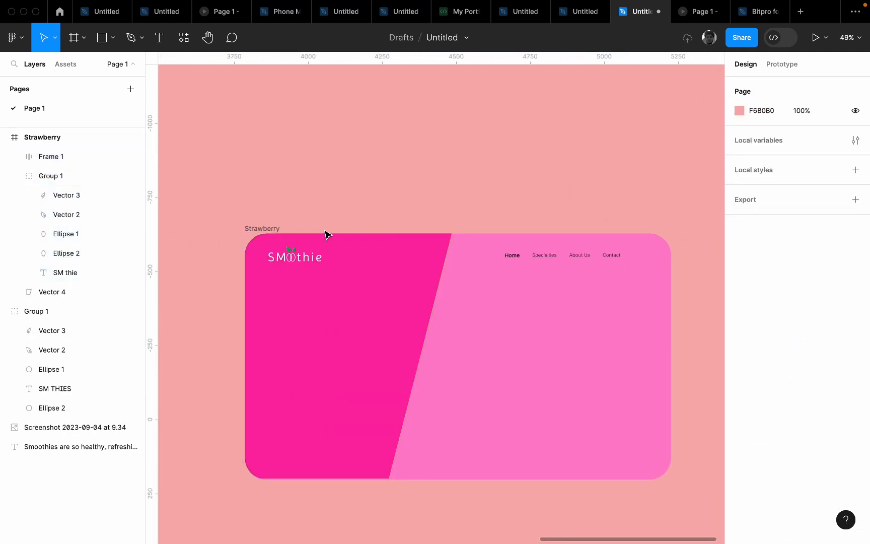
Move the large SMOOTHIES heading group and its description text together from the far canvas to the Strawberry frame
{"action": "left_click_drag", "start_coordinate": [287, 336], "coordinate": [412, 330]}
{"action": "scroll", "coordinate": [433, 268], "scroll_direction": "down", "scroll_amount": 10}
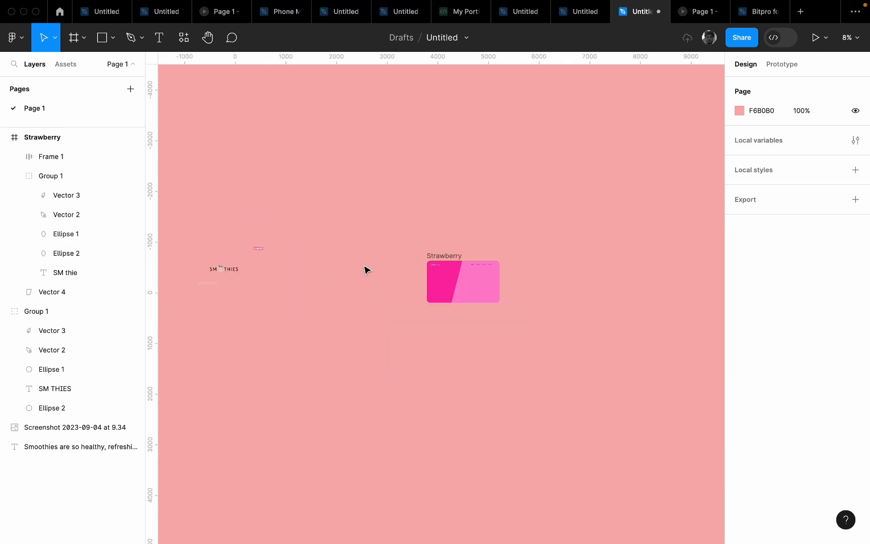
{"action": "left_click_drag", "start_coordinate": [365, 269], "coordinate": [478, 290]}
{"action": "left_click", "coordinate": [336, 289]}
{"action": "left_click", "coordinate": [319, 305], "text": "shift"}
{"action": "scroll", "coordinate": [572, 298], "scroll_direction": "up", "scroll_amount": 5}
{"action": "left_click_drag", "start_coordinate": [321, 304], "coordinate": [518, 310]}
{"action": "left_click", "coordinate": [594, 298]}
Place the description near the Strawberry frame's lower-left corner and the SMOOTHIES heading at about X 67, Y 304
{"action": "scroll", "coordinate": [593, 298], "scroll_direction": "up", "scroll_amount": 5}
{"action": "left_click_drag", "start_coordinate": [421, 330], "coordinate": [443, 408]}
{"action": "left_click_drag", "start_coordinate": [475, 252], "coordinate": [457, 314]}
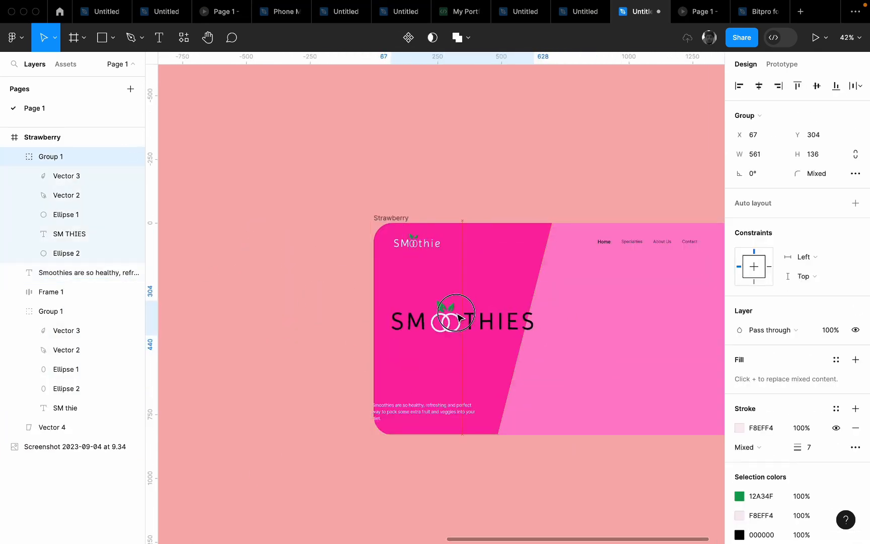
{"action": "left_click_drag", "start_coordinate": [523, 306], "coordinate": [528, 306]}
{"action": "left_click", "coordinate": [565, 322]}
Adjust the SM THIES text box inside the SMOOTHIES heading group to about 578 px wide
{"action": "scroll", "coordinate": [419, 307], "scroll_direction": "up", "scroll_amount": 6}
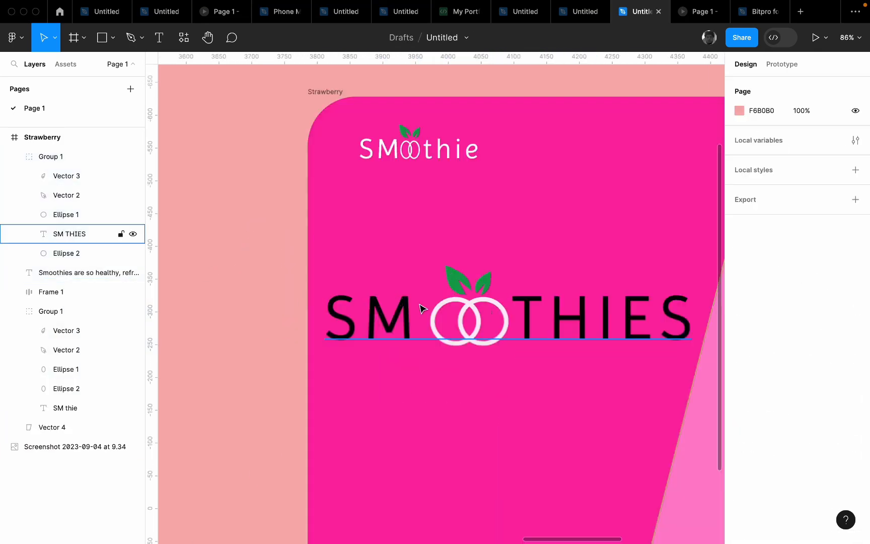
{"action": "double_click", "coordinate": [421, 307]}
{"action": "scroll", "coordinate": [434, 312], "scroll_direction": "up", "scroll_amount": 5}
{"action": "left_click", "coordinate": [269, 340]}
{"action": "scroll", "coordinate": [270, 341], "scroll_direction": "down", "scroll_amount": 10}
{"action": "left_click", "coordinate": [373, 329]}
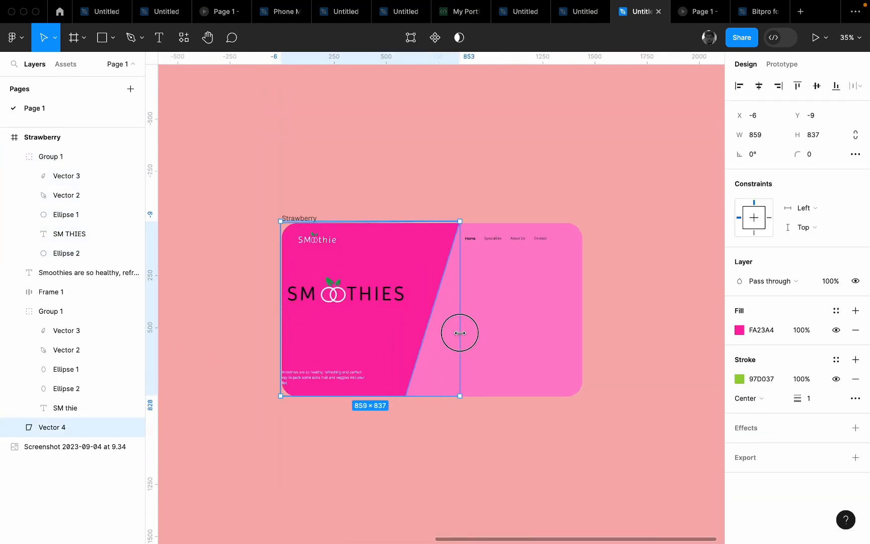
Nudge the navigation frame to the right within the light pink area, to about X 932
{"action": "left_click", "coordinate": [693, 233]}
{"action": "scroll", "coordinate": [533, 244], "scroll_direction": "up", "scroll_amount": 5}
{"action": "double_click", "coordinate": [496, 232]}
{"action": "left_click", "coordinate": [552, 231], "text": "shift"}
{"action": "left_click", "coordinate": [420, 233]}
{"action": "left_click", "coordinate": [71, 288]}
{"action": "key", "text": "Right"}
{"action": "key", "text": "Right"}
{"action": "key", "text": "Right"}
{"action": "key", "text": "Right"}
{"action": "key", "text": "Right"}
{"action": "key", "text": "Right"}
{"action": "key", "text": "Right"}
{"action": "key", "text": "Right"}
{"action": "key", "text": "Right"}
{"action": "key", "text": "Right"}
{"action": "key", "text": "Right"}
{"action": "key", "text": "Right"}
{"action": "key", "text": "Right"}
{"action": "key", "text": "Right"}
{"action": "key", "text": "Right"}
{"action": "key", "text": "Right"}
{"action": "key", "text": "Right"}
{"action": "key", "text": "Right"}
{"action": "key", "text": "Right"}
{"action": "key", "text": "Right"}
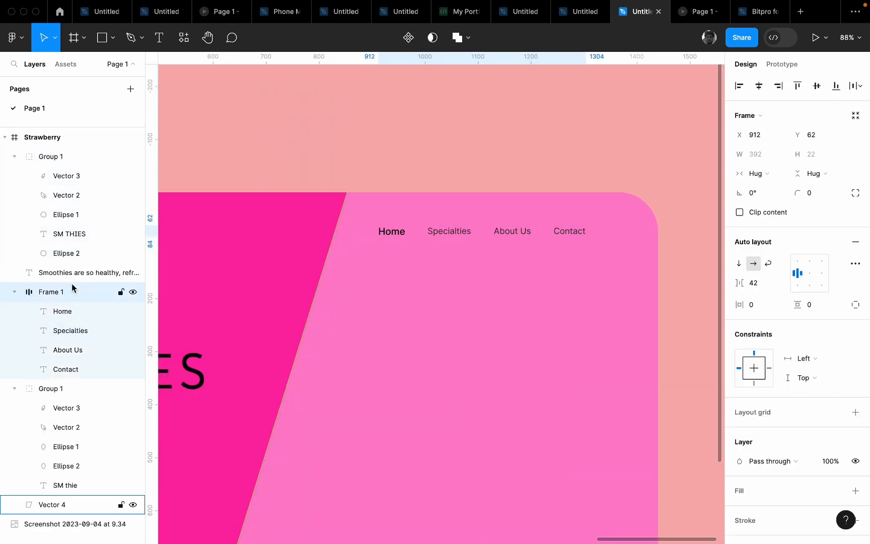
{"action": "key", "text": "Right"}
{"action": "key", "text": "Right"}
{"action": "key", "text": "Right"}
{"action": "key", "text": "Right"}
{"action": "key", "text": "Right"}
{"action": "key", "text": "Right"}
{"action": "key", "text": "Right"}
{"action": "key", "text": "Right"}
{"action": "key", "text": "Right"}
{"action": "key", "text": "Right"}
{"action": "key", "text": "Right"}
{"action": "key", "text": "Right"}
{"action": "key", "text": "Right"}
{"action": "key", "text": "Right"}
{"action": "key", "text": "Right"}
{"action": "key", "text": "Right"}
{"action": "key", "text": "Right"}
{"action": "key", "text": "Right"}
{"action": "key", "text": "Right"}
{"action": "key", "text": "Right"}
Undo the separate move of the SM THIES text and place the whole SMOOTHIES heading group at about X 61, Y 177
{"action": "left_click", "coordinate": [322, 151]}
{"action": "scroll", "coordinate": [328, 100], "scroll_direction": "down", "scroll_amount": 10}
{"action": "scroll", "coordinate": [334, 267], "scroll_direction": "up", "scroll_amount": 6}
{"action": "double_click", "coordinate": [336, 272]}
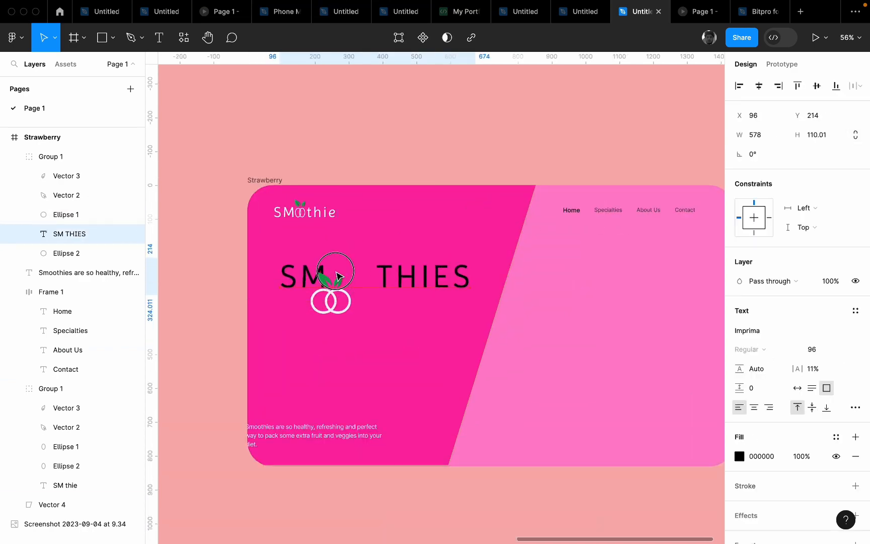
{"action": "key", "text": "super+z"}
{"action": "left_click", "coordinate": [338, 280]}
{"action": "left_click", "coordinate": [69, 161]}
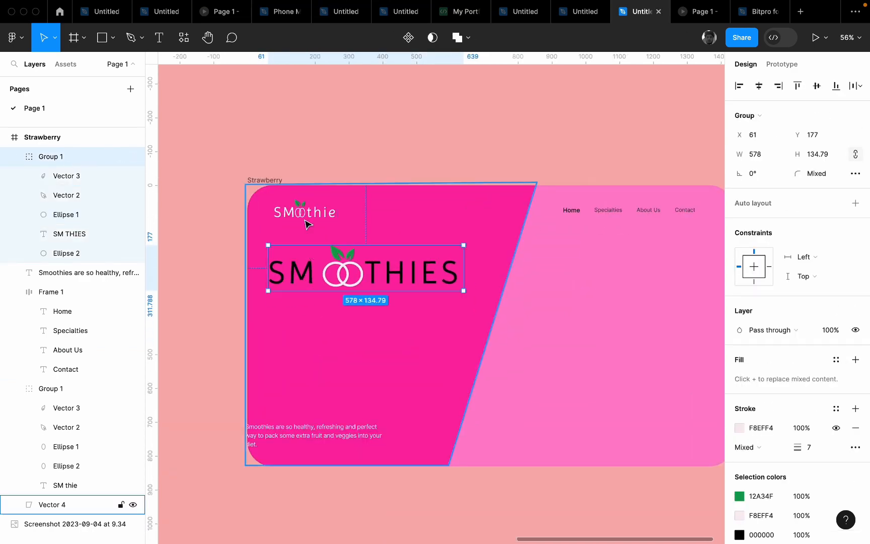
Line up the Smoothie logo with the heading's left edge and place the description beneath the heading at about X 61, Y 343
{"action": "left_click_drag", "start_coordinate": [303, 212], "coordinate": [298, 212]}
{"action": "left_click", "coordinate": [348, 161]}
{"action": "scroll", "coordinate": [377, 231], "scroll_direction": "down", "scroll_amount": 3}
{"action": "left_click_drag", "start_coordinate": [376, 239], "coordinate": [356, 217]}
{"action": "left_click_drag", "start_coordinate": [313, 367], "coordinate": [321, 358]}
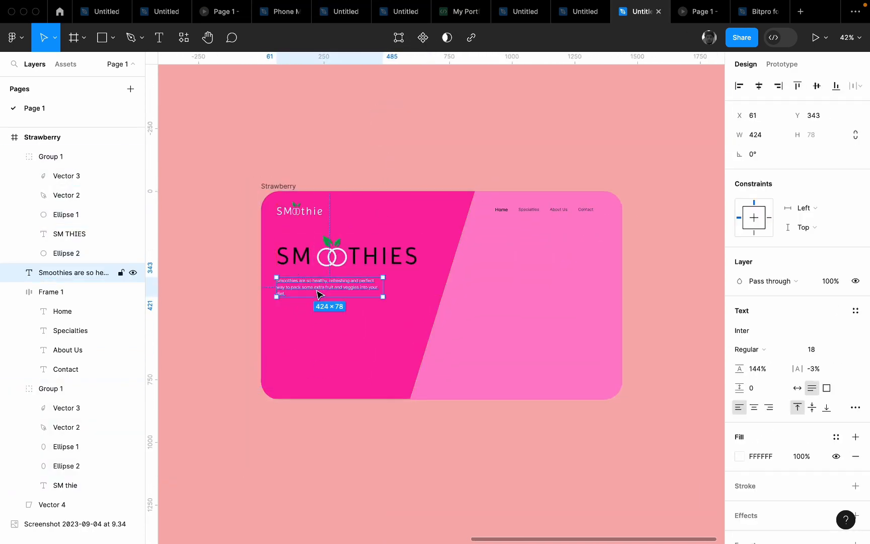
Widen the description's text box to about 481 px so the text wraps onto two lines
{"action": "scroll", "coordinate": [371, 276], "scroll_direction": "up", "scroll_amount": 5}
{"action": "left_click_drag", "start_coordinate": [408, 266], "coordinate": [437, 268]}
{"action": "scroll", "coordinate": [413, 272], "scroll_direction": "down", "scroll_amount": 5}
{"action": "left_click", "coordinate": [393, 166]}
{"action": "scroll", "coordinate": [391, 287], "scroll_direction": "up", "scroll_amount": 5}
{"action": "left_click", "coordinate": [391, 289]}
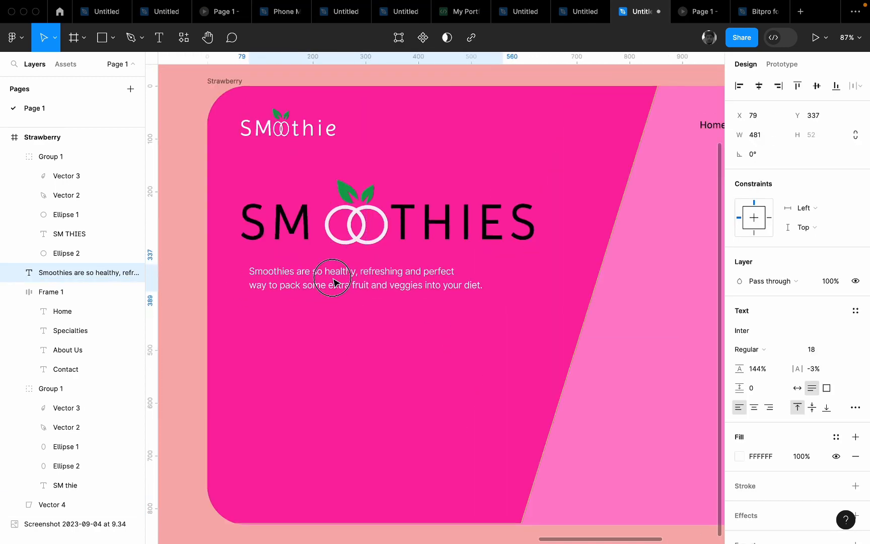
Reposition the description under the heading and align the logo, heading and description on their left edges
{"action": "scroll", "coordinate": [316, 265], "scroll_direction": "down", "scroll_amount": 5}
{"action": "left_click", "coordinate": [322, 261]}
{"action": "scroll", "coordinate": [300, 402], "scroll_direction": "up", "scroll_amount": 5}
{"action": "left_click_drag", "start_coordinate": [305, 404], "coordinate": [303, 405]}
{"action": "left_click", "coordinate": [302, 313], "text": "shift"}
{"action": "left_click", "coordinate": [324, 170], "text": "shift"}
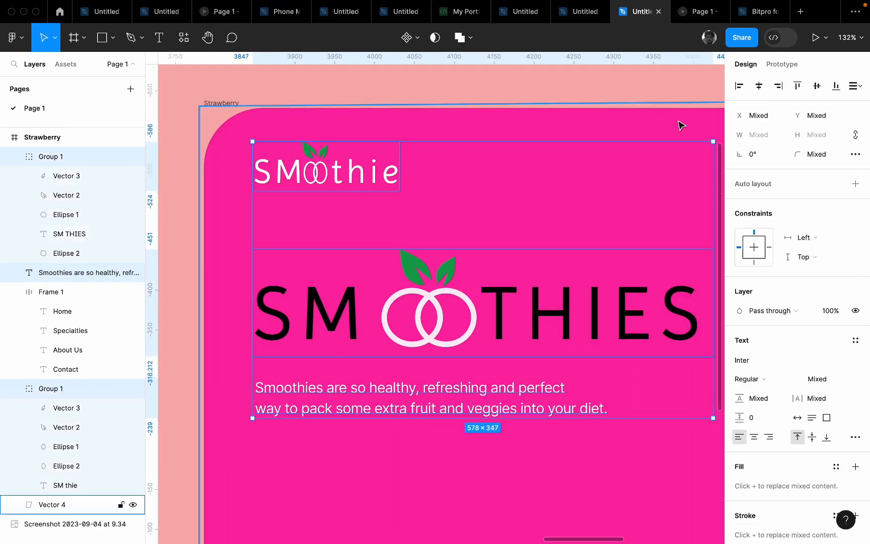
{"action": "left_click", "coordinate": [739, 86]}
{"action": "scroll", "coordinate": [314, 304], "scroll_direction": "down", "scroll_amount": 3}
{"action": "scroll", "coordinate": [313, 303], "scroll_direction": "down", "scroll_amount": 5}
{"action": "left_click", "coordinate": [317, 301]}
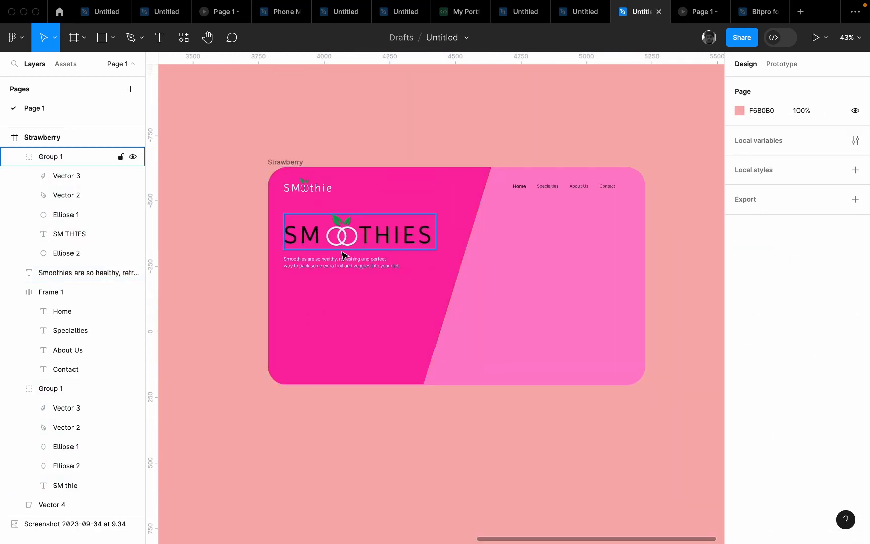
Draw a circle about 87 px in diameter below the description and move it up to about Y 500
{"action": "left_click", "coordinate": [113, 38]}
{"action": "left_click", "coordinate": [114, 107]}
{"action": "scroll", "coordinate": [408, 367], "scroll_direction": "up", "scroll_amount": 5}
{"action": "left_click_drag", "start_coordinate": [209, 281], "coordinate": [247, 314]}
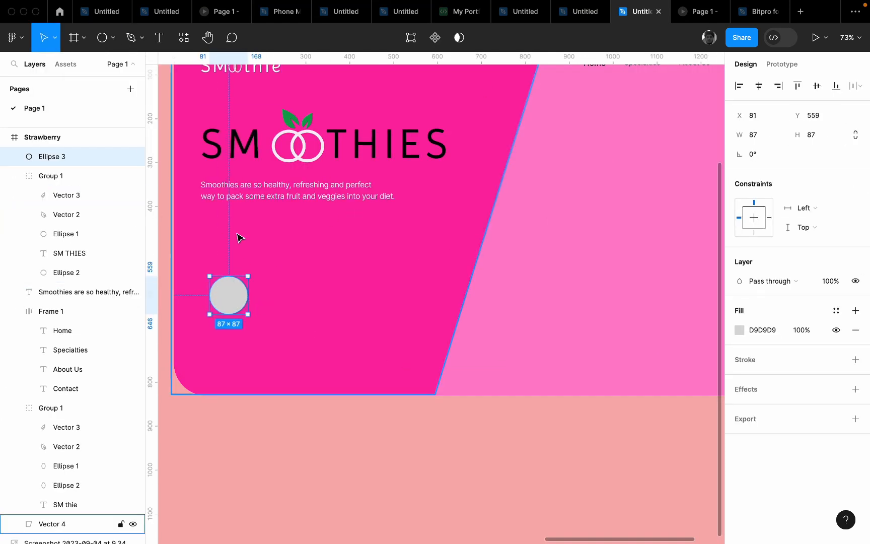
{"action": "left_click_drag", "start_coordinate": [223, 266], "coordinate": [222, 267]}
Duplicate the grey circle three times into an evenly spaced horizontal row with gaps of about 61 px
{"action": "key", "text": "super+d"}
{"action": "left_click_drag", "start_coordinate": [213, 281], "coordinate": [277, 280]}
{"action": "key", "text": "super+d"}
{"action": "key", "text": "super+d"}
Wrap the four circles in a horizontal auto layout frame and line it up with the description's left edge
{"action": "left_click", "coordinate": [218, 277]}
{"action": "left_click", "coordinate": [278, 278], "text": "shift"}
{"action": "left_click", "coordinate": [334, 280], "text": "shift"}
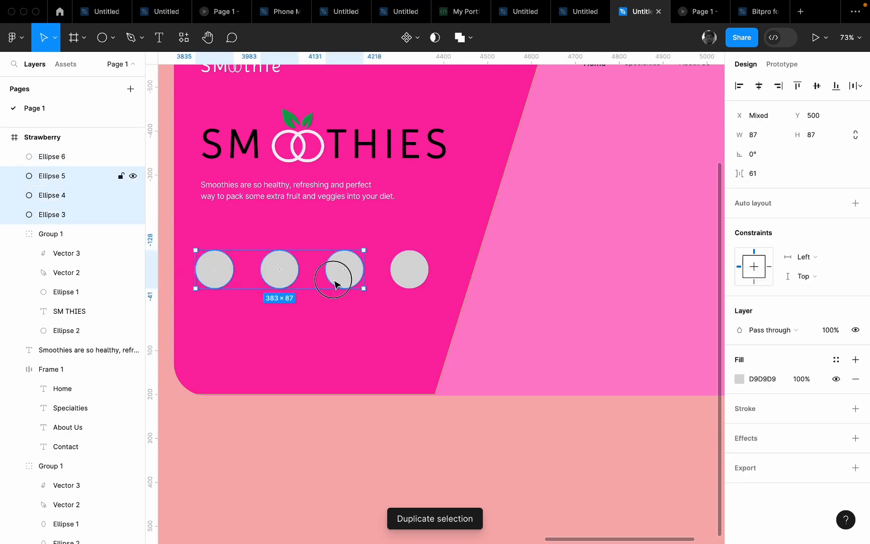
{"action": "left_click", "coordinate": [406, 274], "text": "shift"}
{"action": "key", "text": "shift+a"}
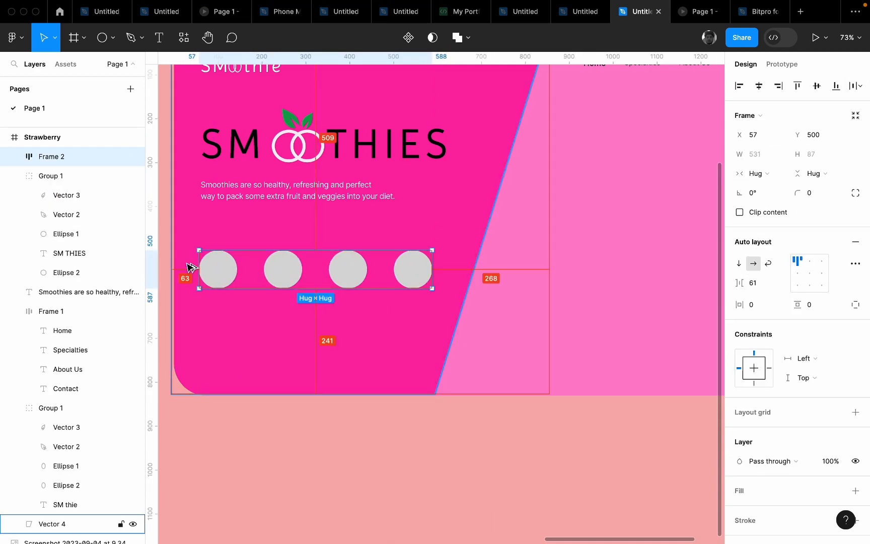
{"action": "left_click", "coordinate": [303, 463]}
{"action": "scroll", "coordinate": [302, 463], "scroll_direction": "down", "scroll_amount": 10}
Select the first circle, switch to Chrome and search Google Images for "stawberry smoothie" in a new tab
{"action": "double_click", "coordinate": [277, 413]}
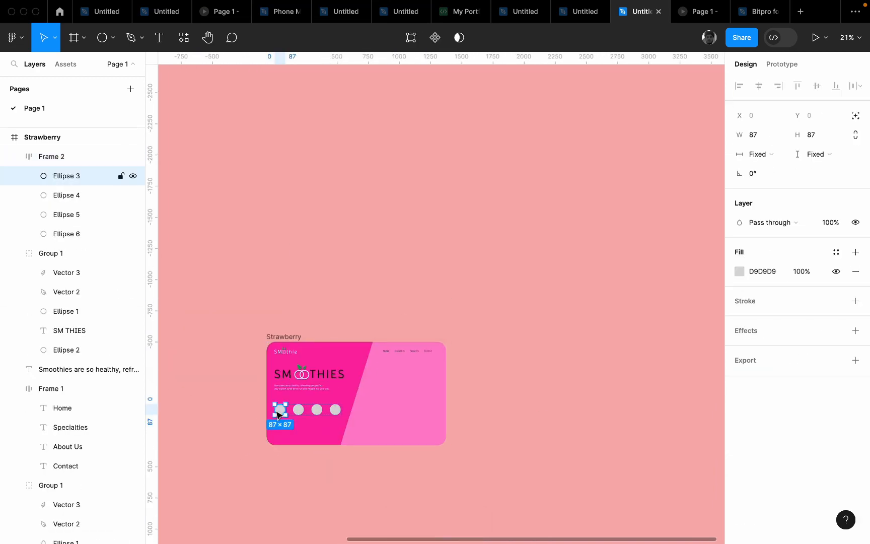
{"action": "key", "text": "ctrl+Right"}
{"action": "key", "text": "ctrl+Right"}
{"action": "left_click", "coordinate": [801, 33]}
{"action": "type", "text": "stawberry smoothie"}
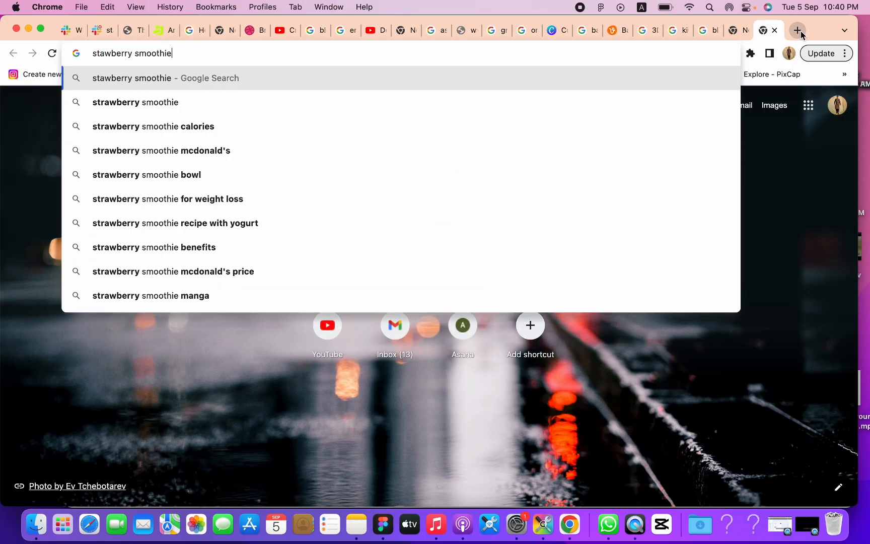
{"action": "key", "text": "Return"}
{"action": "left_click", "coordinate": [171, 153]}
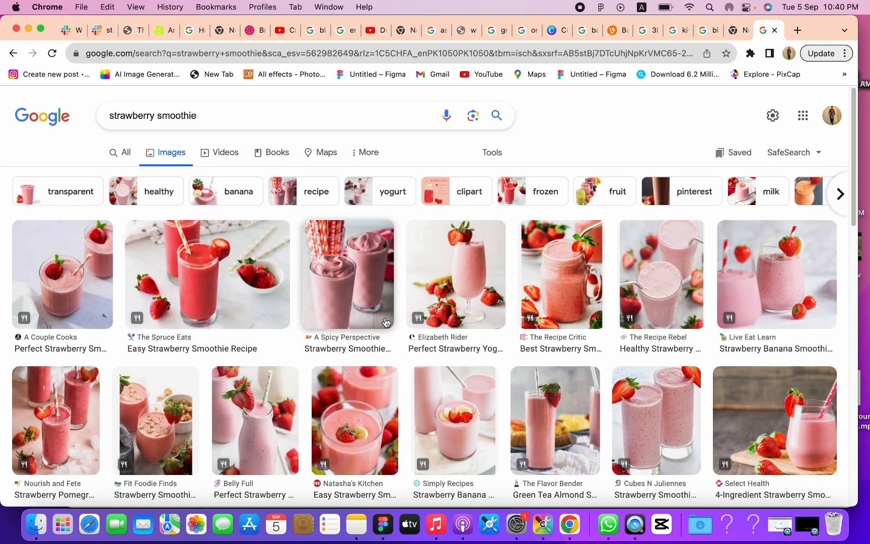
Copy the Easy Strawberry Smoothie Recipe image, return to Figma, fill the first circle with it and select the second circle
{"action": "left_click", "coordinate": [208, 274]}
{"action": "right_click", "coordinate": [635, 213]}
{"action": "left_click", "coordinate": [655, 365]}
{"action": "key", "text": "ctrl+Left"}
{"action": "scroll", "coordinate": [339, 476], "scroll_direction": "up", "scroll_amount": 5}
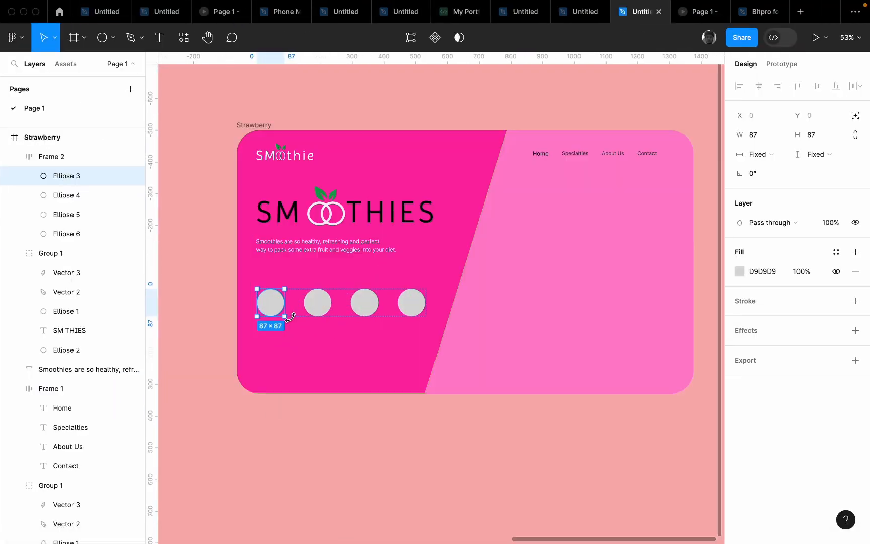
{"action": "key", "text": "ctrl+v"}
{"action": "left_click", "coordinate": [66, 195]}
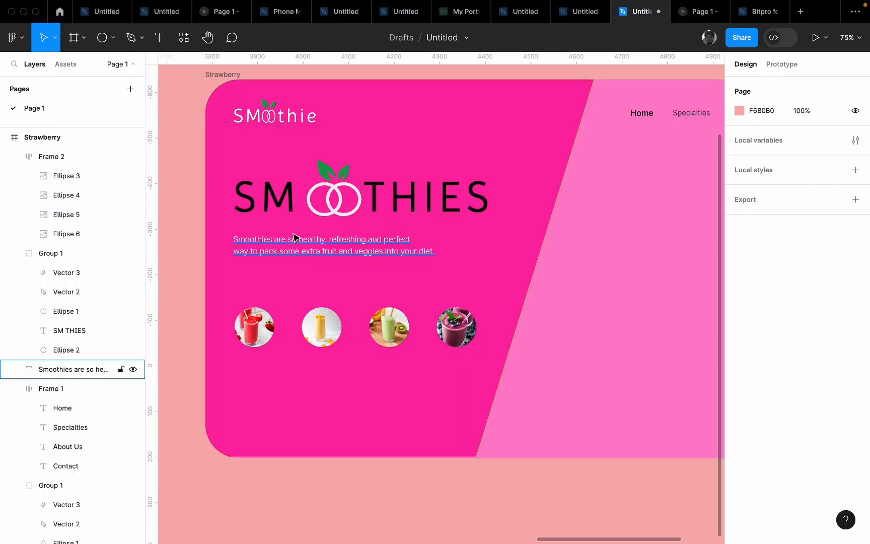
Move the SMOOTHIES heading and the description down together by about 20 px, closer to the image circles
{"action": "left_click", "coordinate": [320, 211], "text": "shift"}
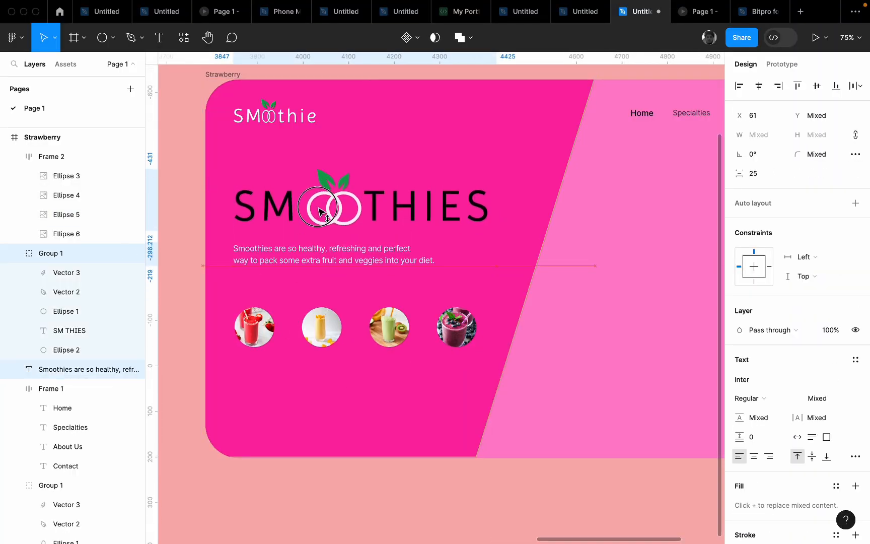
{"action": "left_click_drag", "start_coordinate": [319, 208], "coordinate": [318, 210]}
{"action": "left_click", "coordinate": [357, 471]}
{"action": "scroll", "coordinate": [358, 451], "scroll_direction": "down", "scroll_amount": 4}
Bring the heading closer to the description, leaving a gap of about 19 px, and align both on their left edges
{"action": "left_click_drag", "start_coordinate": [364, 452], "coordinate": [301, 444]}
{"action": "left_click_drag", "start_coordinate": [271, 337], "coordinate": [272, 332]}
{"action": "left_click", "coordinate": [265, 346]}
{"action": "scroll", "coordinate": [263, 343], "scroll_direction": "up", "scroll_amount": 10}
{"action": "left_click", "coordinate": [322, 409]}
{"action": "left_click", "coordinate": [353, 313], "text": "shift"}
{"action": "left_click", "coordinate": [740, 87]}
{"action": "scroll", "coordinate": [396, 383], "scroll_direction": "down", "scroll_amount": 7}
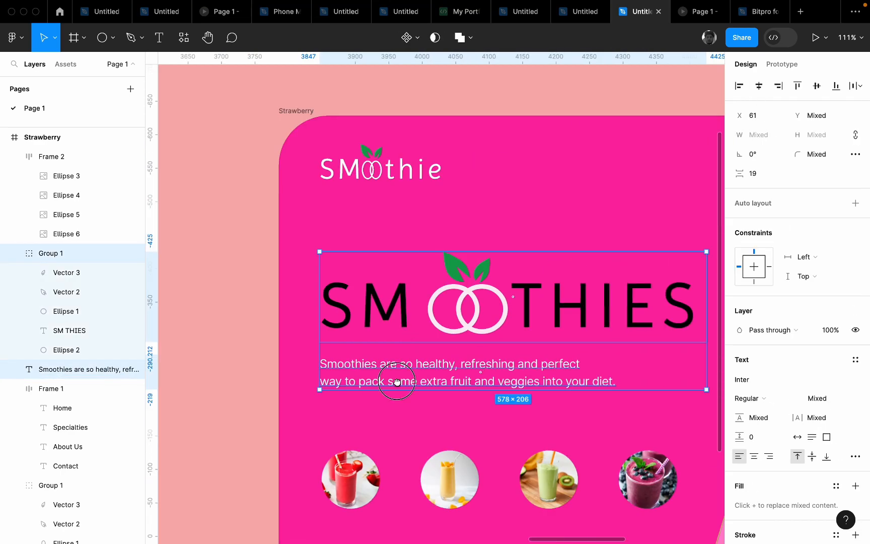
{"action": "left_click", "coordinate": [403, 418]}
{"action": "scroll", "coordinate": [385, 420], "scroll_direction": "down", "scroll_amount": 3}
Draw a horizontal line about 96 px long with a 3 px stroke beneath the strawberry smoothie circle
{"action": "scroll", "coordinate": [307, 363], "scroll_direction": "up", "scroll_amount": 6}
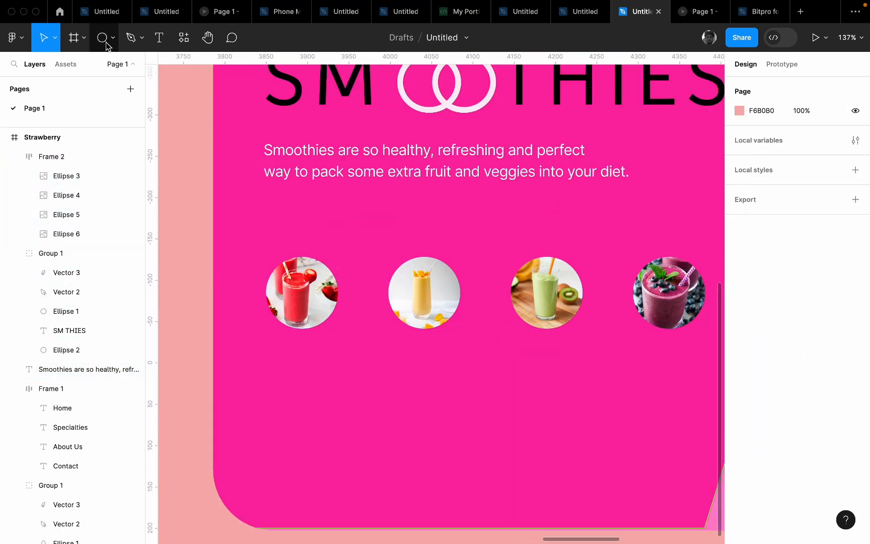
{"action": "left_click", "coordinate": [113, 38]}
{"action": "left_click", "coordinate": [84, 81]}
{"action": "scroll", "coordinate": [327, 351], "scroll_direction": "up", "scroll_amount": 5}
{"action": "scroll", "coordinate": [217, 343], "scroll_direction": "down", "scroll_amount": 4}
{"action": "mouse_move", "coordinate": [271, 319]}
{"action": "left_mouse_down"}
{"action": "mouse_move", "coordinate": [409, 318]}
{"action": "mouse_move", "coordinate": [372, 319]}
{"action": "left_mouse_up"}
{"action": "scroll", "coordinate": [307, 317], "scroll_direction": "up", "scroll_amount": 5}
{"action": "left_click_drag", "start_coordinate": [317, 321], "coordinate": [327, 311]}
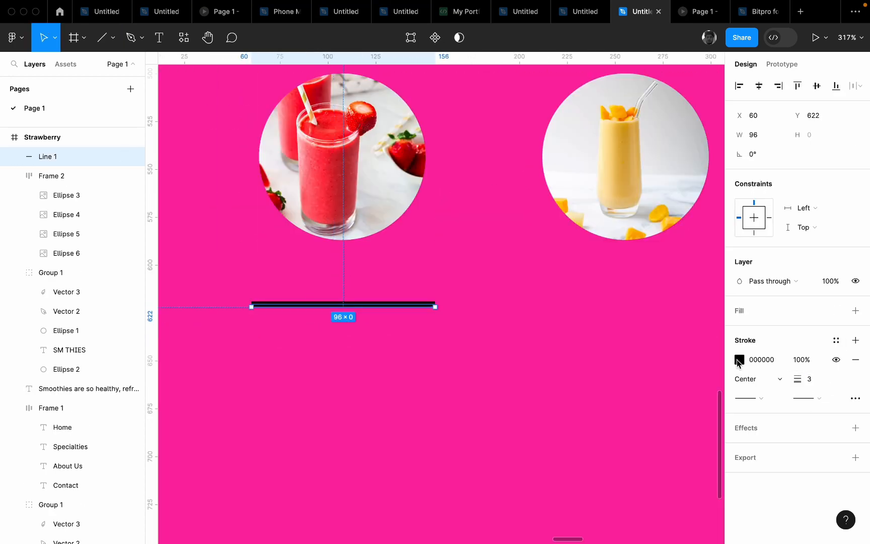
Color the line white (FFFFFF) and move it up just beneath the strawberry circle at about X 60
{"action": "left_click", "coordinate": [739, 361]}
{"action": "left_click", "coordinate": [580, 230]}
{"action": "left_click", "coordinate": [463, 305]}
{"action": "scroll", "coordinate": [435, 302], "scroll_direction": "down", "scroll_amount": 5}
{"action": "scroll", "coordinate": [429, 282], "scroll_direction": "up", "scroll_amount": 5}
{"action": "left_click", "coordinate": [384, 353]}
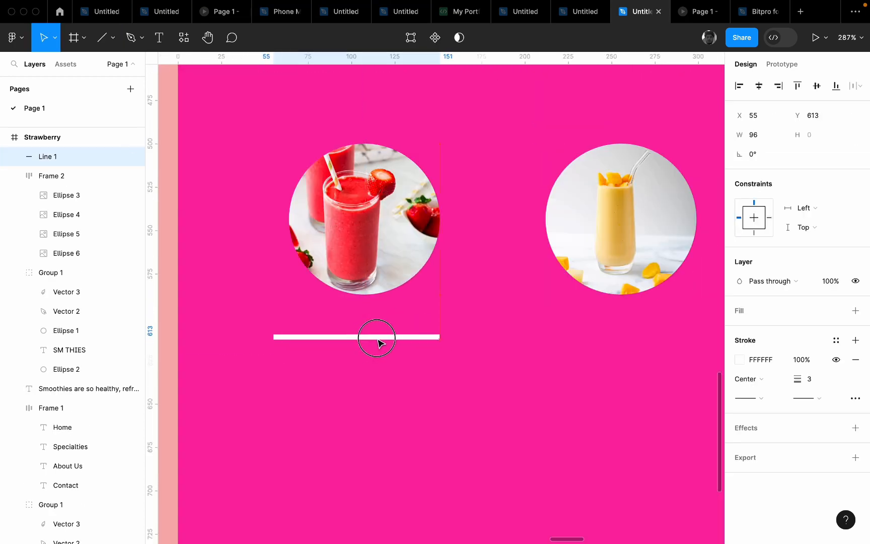
{"action": "left_click_drag", "start_coordinate": [378, 340], "coordinate": [386, 341]}
{"action": "scroll", "coordinate": [386, 332], "scroll_direction": "down", "scroll_amount": 5}
Set both end points of the white line to Round
{"action": "left_click", "coordinate": [807, 399]}
{"action": "left_click", "coordinate": [770, 495]}
{"action": "left_click", "coordinate": [749, 398]}
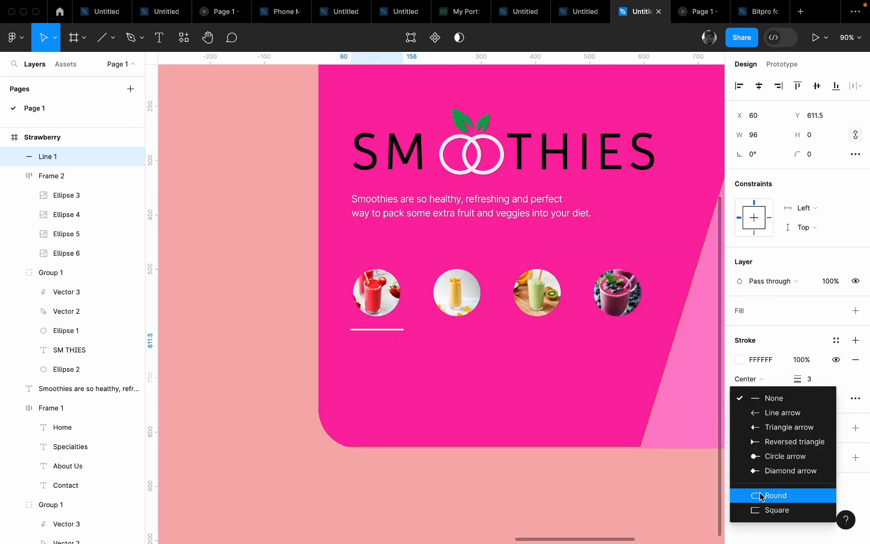
{"action": "left_click", "coordinate": [759, 495]}
{"action": "left_click", "coordinate": [410, 385]}
{"action": "scroll", "coordinate": [403, 373], "scroll_direction": "up", "scroll_amount": 5}
{"action": "left_click", "coordinate": [376, 403]}
{"action": "left_click", "coordinate": [216, 306]}
{"action": "scroll", "coordinate": [252, 317], "scroll_direction": "down", "scroll_amount": 5}
{"action": "scroll", "coordinate": [268, 325], "scroll_direction": "right", "scroll_amount": 1}
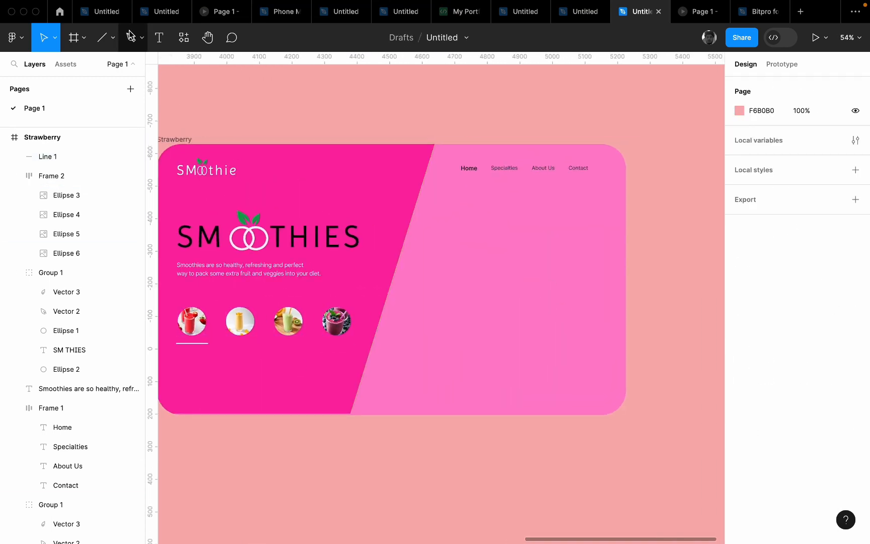
Duplicate the strawberry smoothie circle within the row and undo the last change made to the copy
{"action": "left_click", "coordinate": [194, 323], "text": "super"}
{"action": "key", "text": "super+d"}
{"action": "left_click", "coordinate": [385, 323]}
{"action": "key", "text": "super+z"}
{"action": "scroll", "coordinate": [329, 493], "scroll_direction": "left", "scroll_amount": 2}
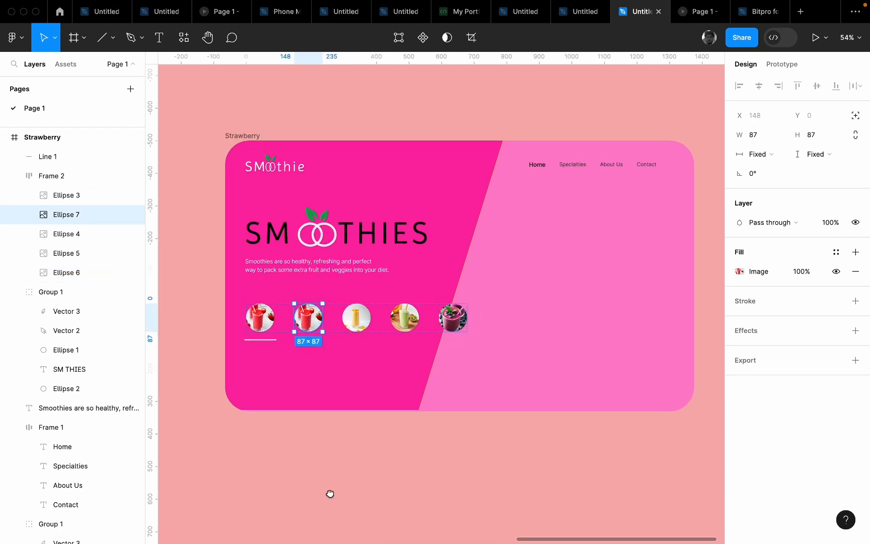
Undo the extra circle in the row and place a fresh duplicate of the strawberry circle on the light pink area
{"action": "key", "text": "super+z"}
{"action": "key", "text": "super+z"}
{"action": "double_click", "coordinate": [261, 316]}
{"action": "right_click", "coordinate": [261, 322]}
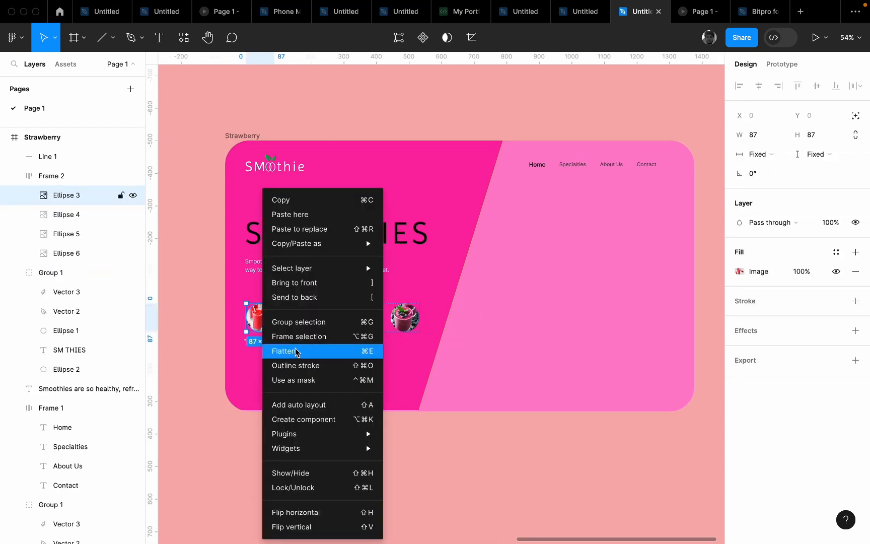
{"action": "key", "text": "super+d"}
{"action": "left_click_drag", "start_coordinate": [309, 320], "coordinate": [553, 253]}
Resize the duplicated strawberry circle to 550 × 550 and position it at X 806, Y 203
{"action": "scroll", "coordinate": [544, 303], "scroll_direction": "right", "scroll_amount": 2}
{"action": "left_click", "coordinate": [812, 135]}
{"action": "type", "text": "550"}
{"action": "key", "text": "Return"}
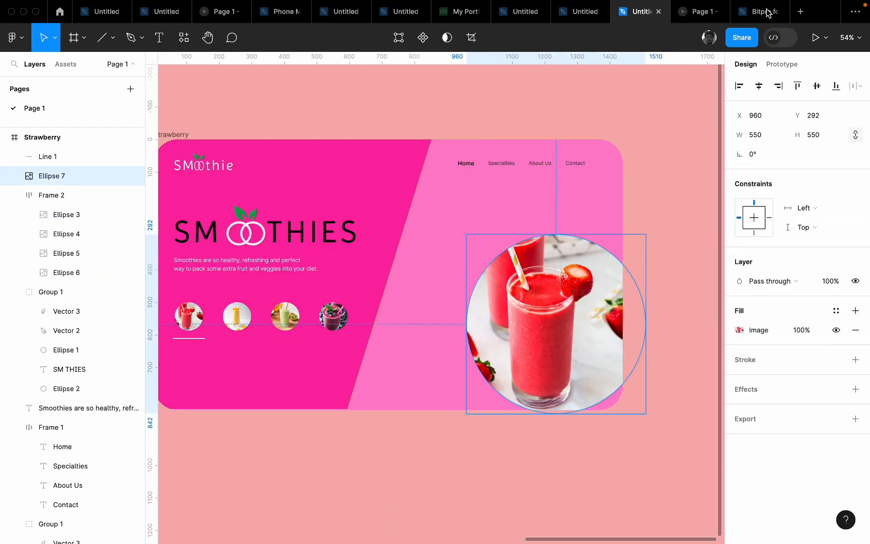
{"action": "left_click_drag", "start_coordinate": [579, 354], "coordinate": [529, 325]}
Hide the large circle's image fill and draw a curved shape about 341 × 402 over the frame's lower-right corner, filled with FA23A4
{"action": "left_click", "coordinate": [836, 330]}
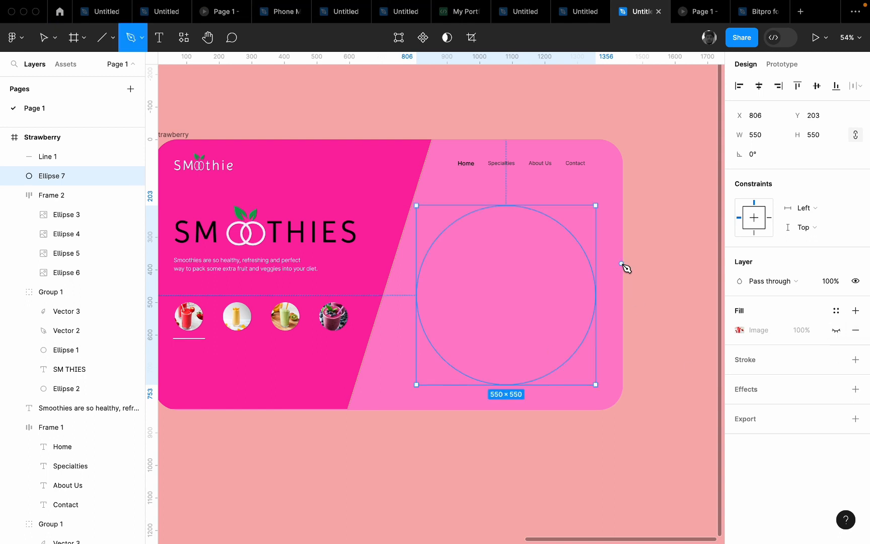
{"action": "left_click", "coordinate": [623, 280]}
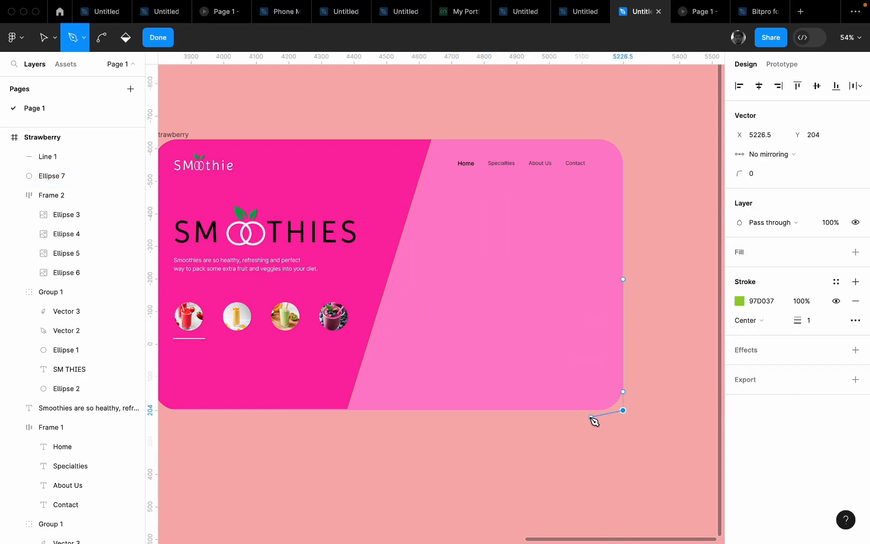
{"action": "scroll", "coordinate": [713, 285], "scroll_direction": "right", "scroll_amount": 3}
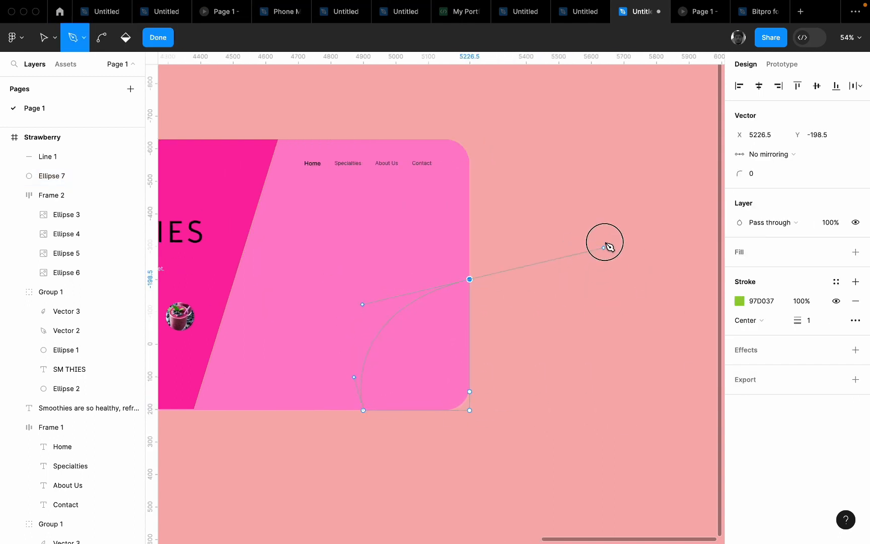
{"action": "key", "text": "Return"}
{"action": "left_click", "coordinate": [854, 233]}
{"action": "key", "text": "i"}
{"action": "left_click", "coordinate": [239, 218]}
{"action": "scroll", "coordinate": [241, 222], "scroll_direction": "left", "scroll_amount": 3}
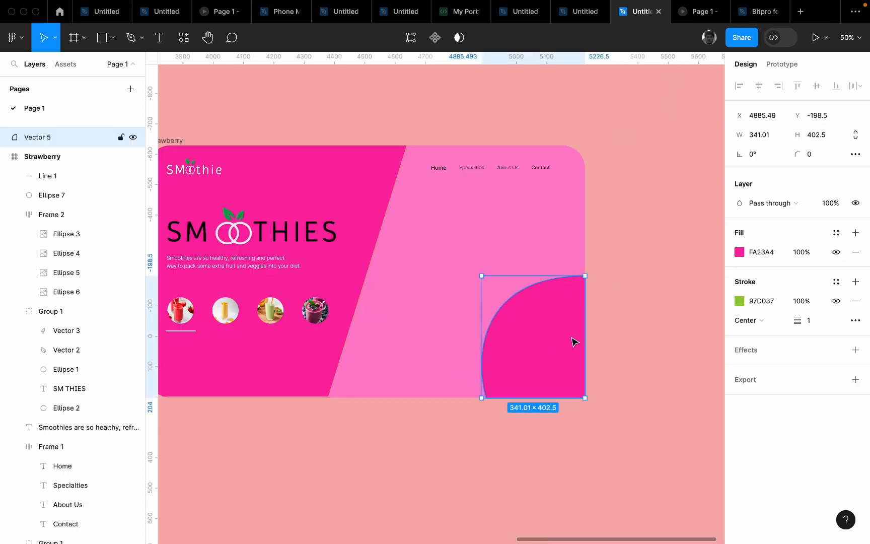
Reshape the magenta corner shape so its curve forms a smoother, wider arc
{"action": "double_click", "coordinate": [572, 339]}
{"action": "key", "text": "Escape"}
{"action": "key", "text": "Escape"}
{"action": "left_click_drag", "start_coordinate": [475, 357], "coordinate": [507, 364]}
{"action": "scroll", "coordinate": [545, 397], "scroll_direction": "down", "scroll_amount": 5}
{"action": "left_click", "coordinate": [544, 383]}
{"action": "left_click", "coordinate": [547, 371]}
{"action": "scroll", "coordinate": [569, 335], "scroll_direction": "up", "scroll_amount": 5}
{"action": "left_click", "coordinate": [580, 426]}
{"action": "scroll", "coordinate": [580, 425], "scroll_direction": "down", "scroll_amount": 5}
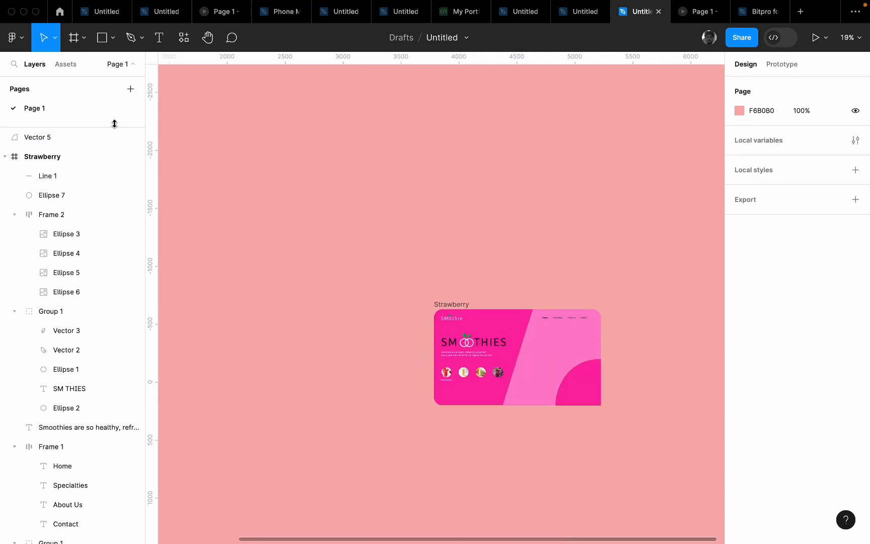
Put the corner shape inside the Strawberry frame, stack the large circle above it and show the circle's image fill again
{"action": "left_click", "coordinate": [35, 137]}
{"action": "key", "text": "Delete"}
{"action": "left_click", "coordinate": [70, 176]}
{"action": "scroll", "coordinate": [60, 196], "scroll_direction": "up", "scroll_amount": 1}
{"action": "left_click_drag", "start_coordinate": [53, 196], "coordinate": [55, 149]}
{"action": "left_click", "coordinate": [468, 393]}
{"action": "scroll", "coordinate": [627, 404], "scroll_direction": "up", "scroll_amount": 5}
{"action": "left_click", "coordinate": [478, 348]}
Add a drop shadow to the large circle with X 6, Y 6, blur 11 and color FA23A4
{"action": "left_click", "coordinate": [855, 389]}
{"action": "left_click", "coordinate": [739, 409]}
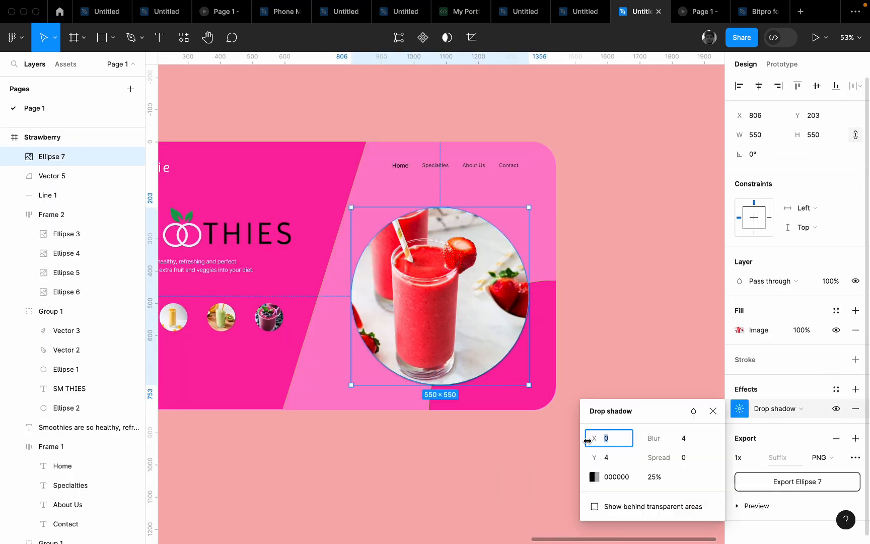
{"action": "left_click_drag", "start_coordinate": [669, 442], "coordinate": [672, 442]}
{"action": "left_click", "coordinate": [594, 477]}
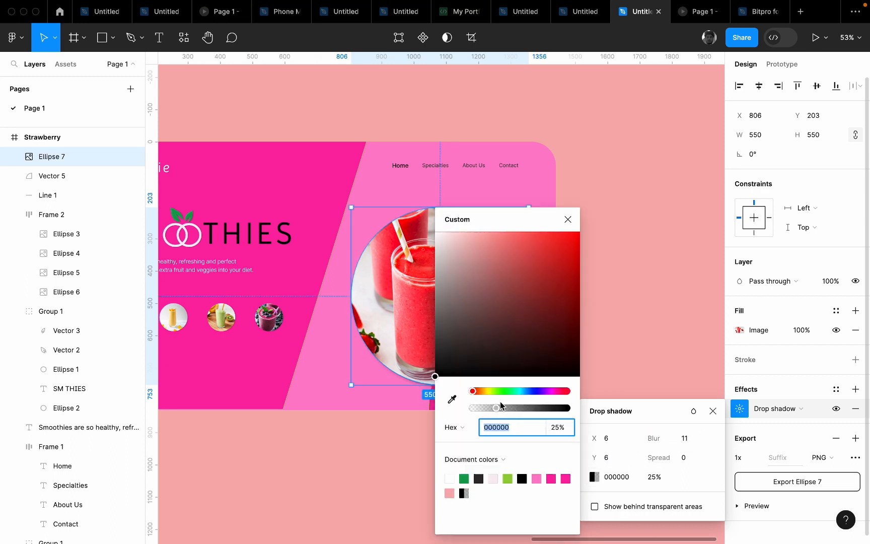
{"action": "left_click", "coordinate": [565, 478]}
{"action": "left_click_drag", "start_coordinate": [546, 220], "coordinate": [612, 411]}
{"action": "left_click", "coordinate": [618, 340]}
Add a second drop shadow to the large circle with an X offset of -6
{"action": "left_click", "coordinate": [493, 328]}
{"action": "left_click", "coordinate": [855, 390]}
{"action": "left_click", "coordinate": [761, 409]}
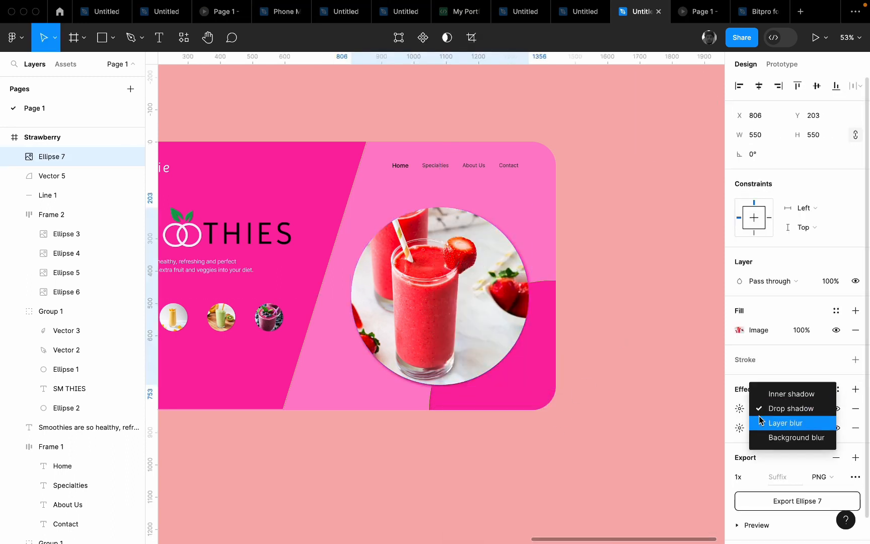
{"action": "left_click", "coordinate": [740, 409]}
{"action": "key", "text": "6"}
{"action": "key", "text": "super+z"}
{"action": "left_click", "coordinate": [622, 442]}
{"action": "type", "text": "-6"}
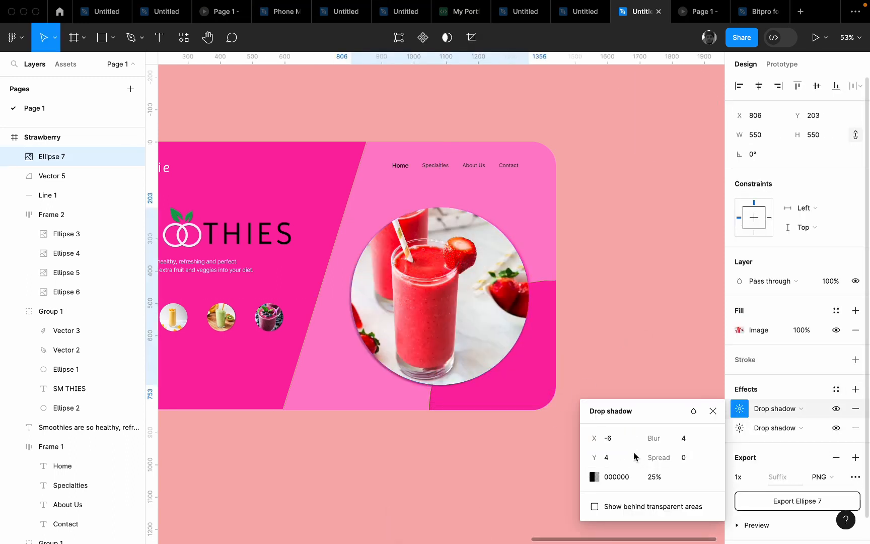
Give the second drop shadow a Y offset of -6 and the color FA23A4 at 100% opacity
{"action": "left_click_drag", "start_coordinate": [704, 477], "coordinate": [687, 478]}
{"action": "left_click", "coordinate": [595, 476]}
{"action": "left_click", "coordinate": [453, 398]}
{"action": "left_click", "coordinate": [666, 111]}
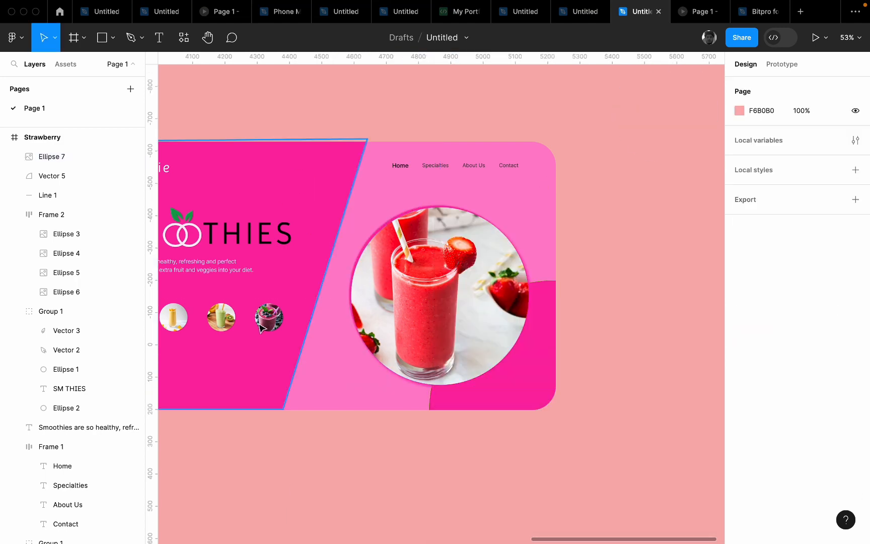
{"action": "left_click", "coordinate": [322, 211]}
{"action": "left_click", "coordinate": [623, 456]}
{"action": "scroll", "coordinate": [623, 456], "scroll_direction": "down", "scroll_amount": 3}
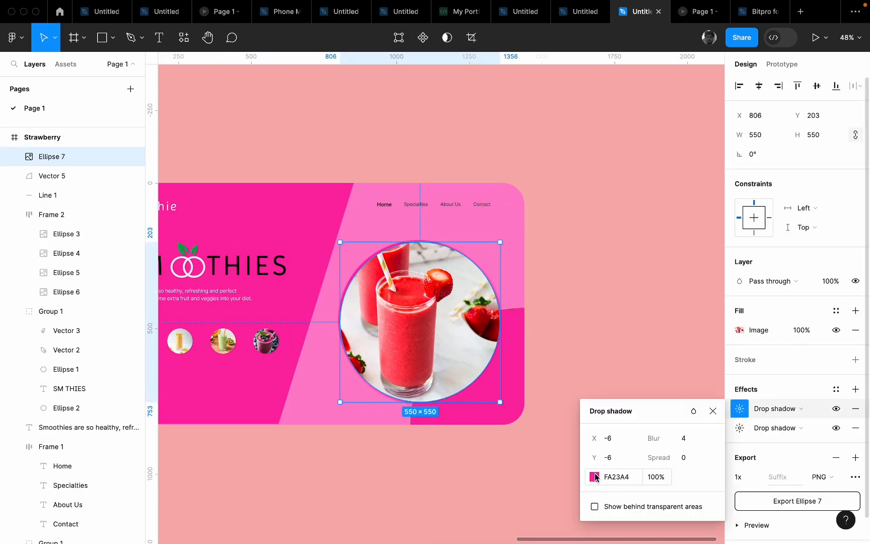
Soften the large circle's shadows: FC5BBB at 24% with blur 39 on one, FA23A4 at 45% with blur 25 on the other
{"action": "left_click", "coordinate": [596, 477]}
{"action": "left_click", "coordinate": [453, 398]}
{"action": "left_click", "coordinate": [666, 111]}
{"action": "left_click_drag", "start_coordinate": [225, 416], "coordinate": [222, 416]}
{"action": "left_click", "coordinate": [595, 477]}
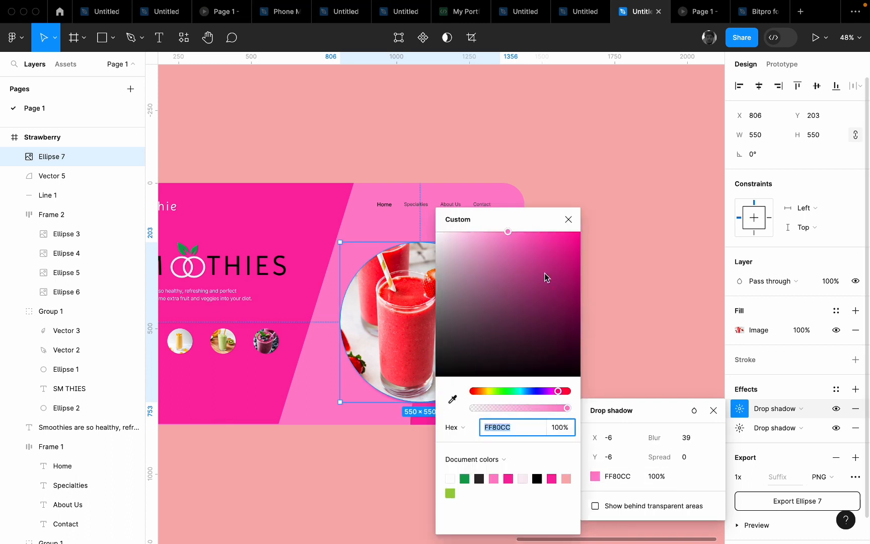
{"action": "left_click", "coordinate": [772, 429]}
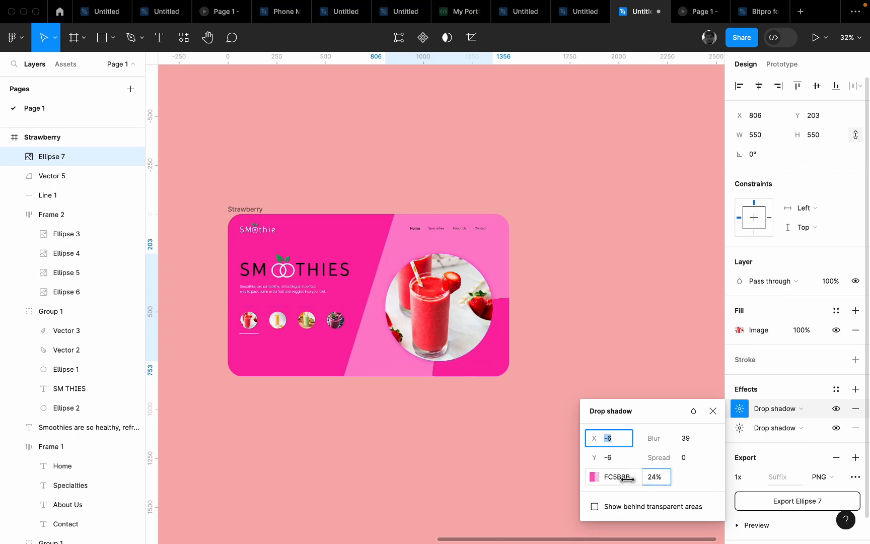
{"action": "left_click", "coordinate": [746, 422]}
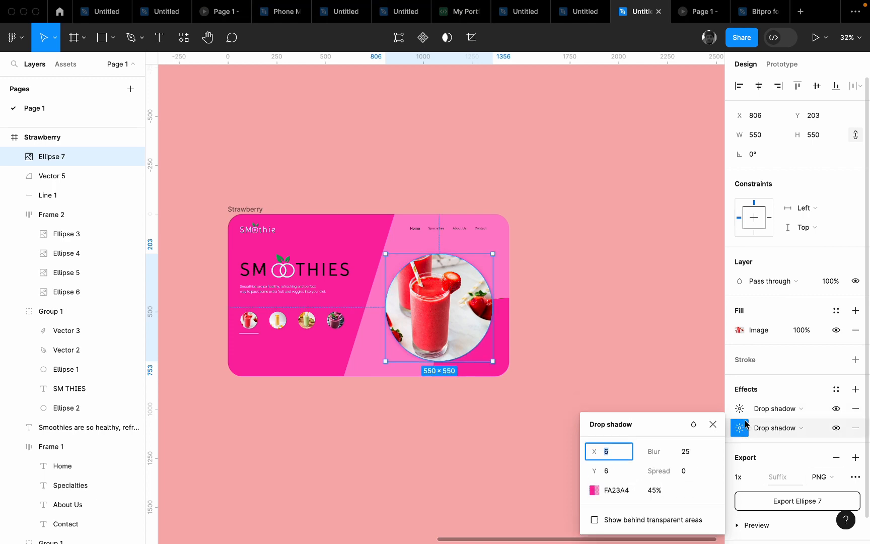
{"action": "left_click", "coordinate": [467, 426]}
Tighten the gaps between the four small smoothie circles in the row to about 45 px
{"action": "scroll", "coordinate": [467, 426], "scroll_direction": "up", "scroll_amount": 2}
{"action": "scroll", "coordinate": [281, 363], "scroll_direction": "up", "scroll_amount": 5}
{"action": "left_click", "coordinate": [282, 365]}
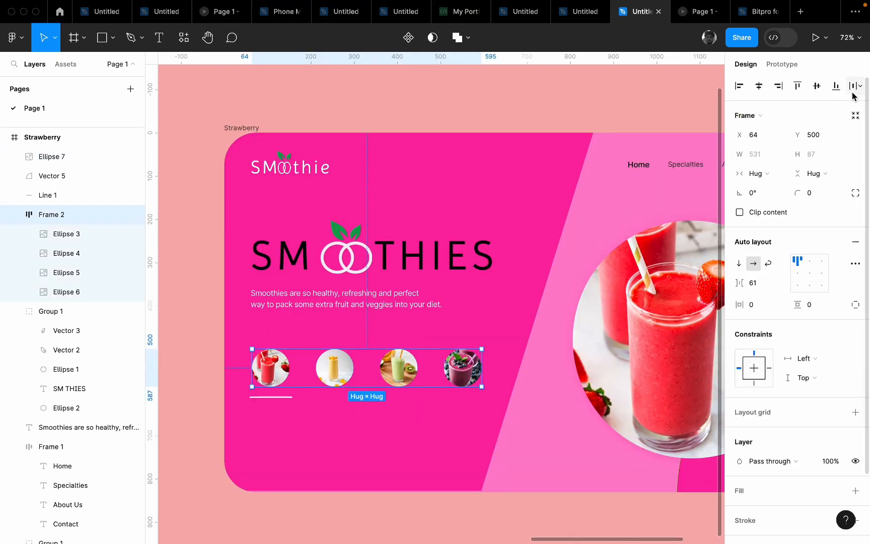
{"action": "left_click", "coordinate": [854, 91]}
{"action": "left_click", "coordinate": [436, 375]}
{"action": "left_click_drag", "start_coordinate": [420, 366], "coordinate": [370, 368]}
Align the logo, heading, description and smoothie circle row to a common left edge
{"action": "left_click", "coordinate": [301, 297], "text": "shift"}
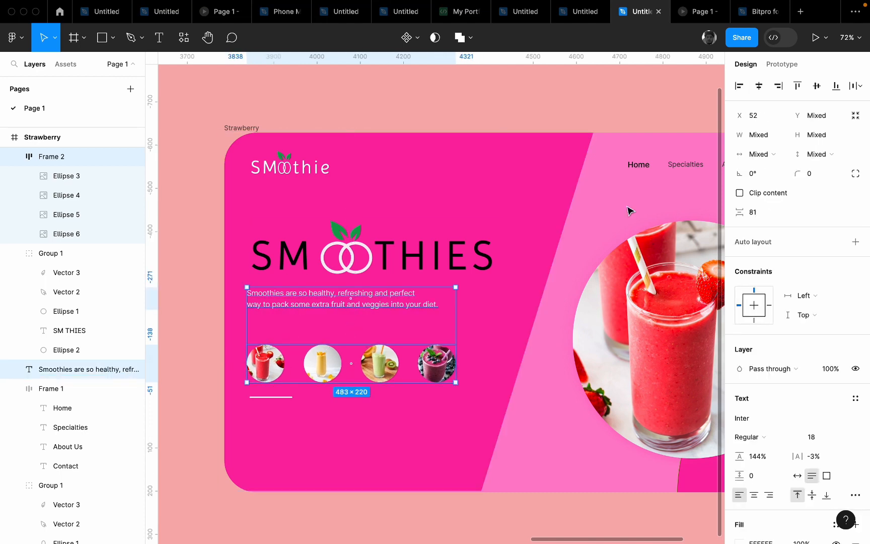
{"action": "left_click", "coordinate": [282, 365]}
{"action": "left_click_drag", "start_coordinate": [282, 365], "coordinate": [285, 365]}
{"action": "left_click", "coordinate": [307, 172], "text": "shift"}
{"action": "left_click", "coordinate": [295, 259], "text": "shift"}
{"action": "left_click", "coordinate": [278, 356], "text": "shift"}
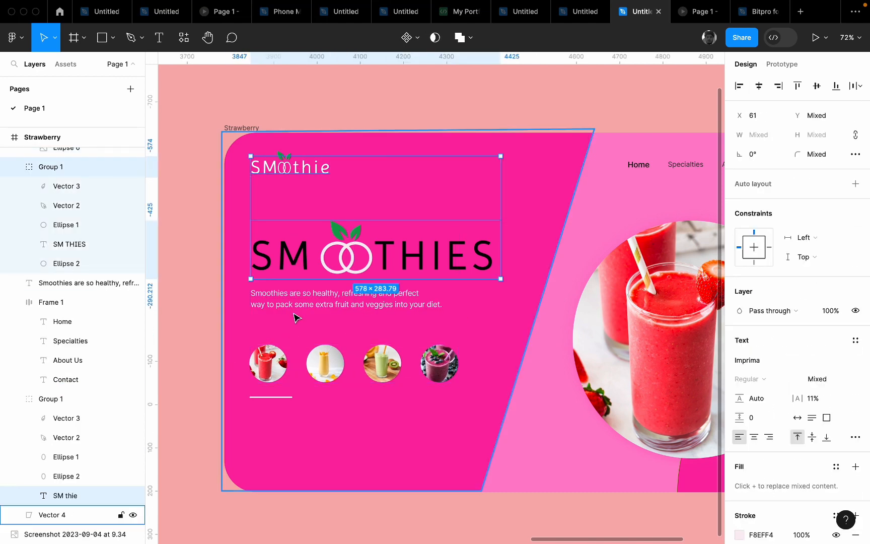
{"action": "left_click", "coordinate": [294, 303], "text": "shift"}
{"action": "left_click", "coordinate": [279, 357], "text": "shift"}
{"action": "left_click", "coordinate": [740, 82]}
{"action": "left_click", "coordinate": [383, 197]}
{"action": "left_click", "coordinate": [202, 233]}
Center the white line horizontally beneath the small strawberry smoothie circle
{"action": "scroll", "coordinate": [249, 410], "scroll_direction": "up", "scroll_amount": 6}
{"action": "left_click", "coordinate": [333, 370]}
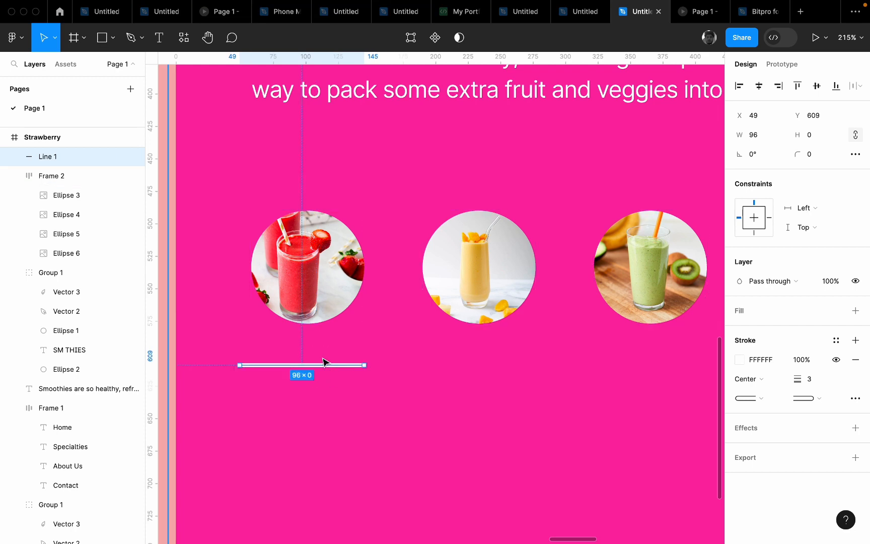
{"action": "left_click", "coordinate": [312, 302], "text": "shift+super"}
{"action": "left_click", "coordinate": [384, 380]}
{"action": "scroll", "coordinate": [384, 381], "scroll_direction": "down", "scroll_amount": 6}
{"action": "scroll", "coordinate": [385, 380], "scroll_direction": "up", "scroll_amount": 5}
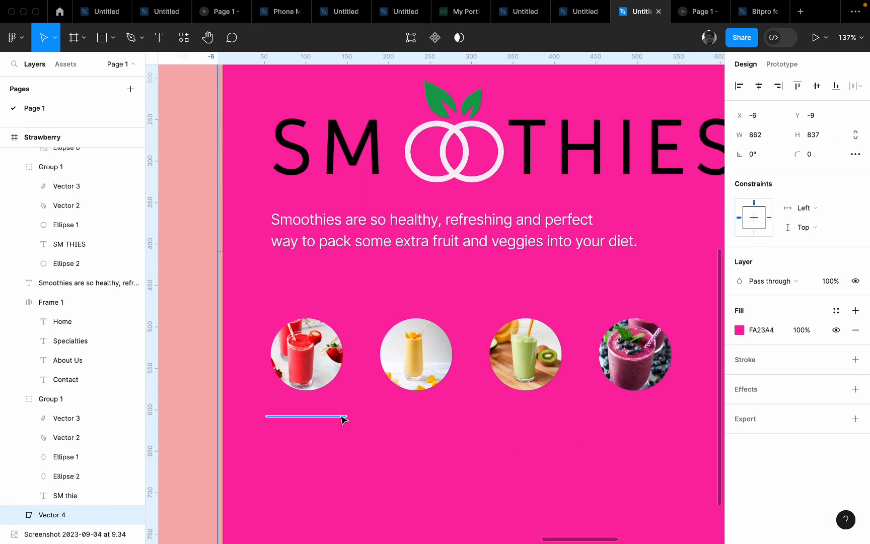
Nudge the white line up a few pixels closer to the strawberry circle
{"action": "left_click", "coordinate": [343, 417]}
{"action": "key", "text": "Up"}
{"action": "key", "text": "Up"}
{"action": "key", "text": "Up"}
{"action": "key", "text": "Up"}
{"action": "left_click", "coordinate": [358, 451]}
{"action": "scroll", "coordinate": [358, 452], "scroll_direction": "down", "scroll_amount": 10}
Add a drop shadow to all four small smoothie circles in the row
{"action": "left_click", "coordinate": [501, 467]}
{"action": "left_click_drag", "start_coordinate": [511, 398], "coordinate": [440, 262]}
{"action": "scroll", "coordinate": [356, 268], "scroll_direction": "up", "scroll_amount": 5}
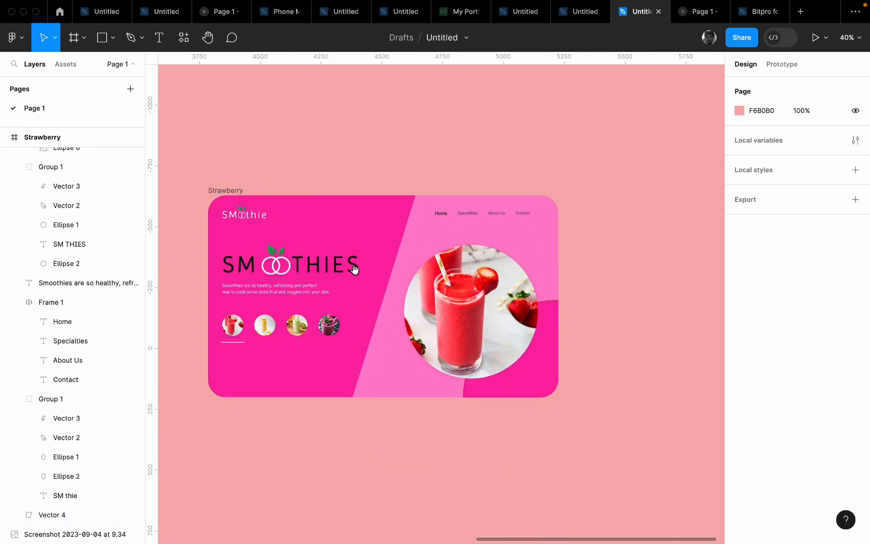
{"action": "left_click_drag", "start_coordinate": [356, 268], "coordinate": [384, 251]}
{"action": "scroll", "coordinate": [290, 316], "scroll_direction": "up", "scroll_amount": 4}
{"action": "left_click", "coordinate": [247, 301], "text": "super"}
{"action": "left_click", "coordinate": [303, 301], "text": "shift+super"}
{"action": "left_click", "coordinate": [365, 301], "text": "shift+super"}
{"action": "left_click", "coordinate": [418, 301], "text": "shift+super"}
{"action": "left_click", "coordinate": [855, 360]}
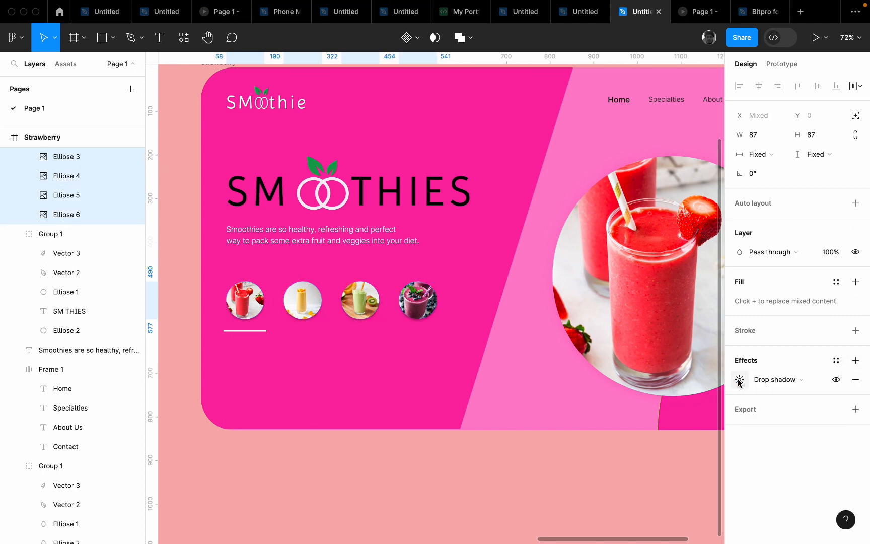
{"action": "left_click", "coordinate": [740, 379]}
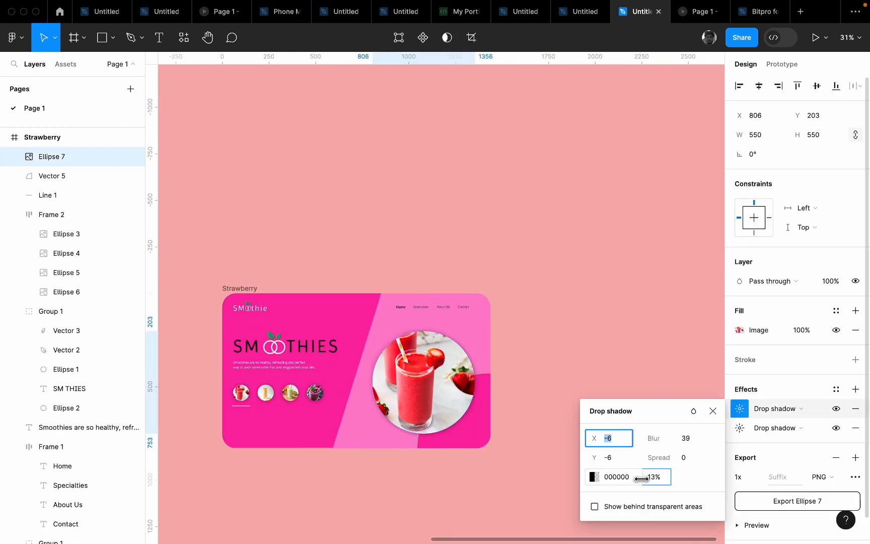
Inspect the large circle's other drop shadow and review the overall look of the Strawberry page
{"action": "left_click", "coordinate": [740, 428]}
{"action": "left_click", "coordinate": [534, 428]}
{"action": "scroll", "coordinate": [393, 347], "scroll_direction": "down", "scroll_amount": 3}
{"action": "scroll", "coordinate": [333, 383], "scroll_direction": "up", "scroll_amount": 6}
{"action": "scroll", "coordinate": [327, 265], "scroll_direction": "down", "scroll_amount": 6}
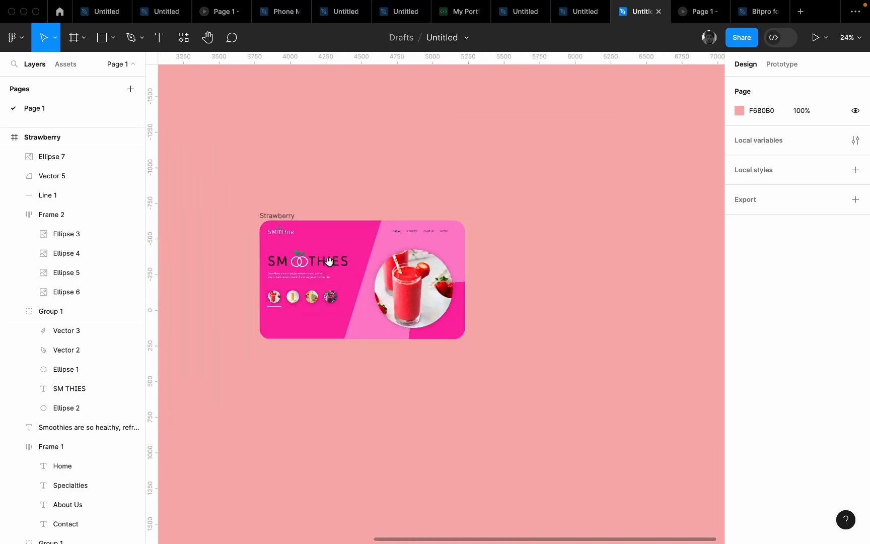
{"action": "left_click", "coordinate": [476, 424]}
{"action": "scroll", "coordinate": [476, 424], "scroll_direction": "down", "scroll_amount": 3}
{"action": "scroll", "coordinate": [476, 375], "scroll_direction": "right", "scroll_amount": 2}
{"action": "key", "text": "super+a"}
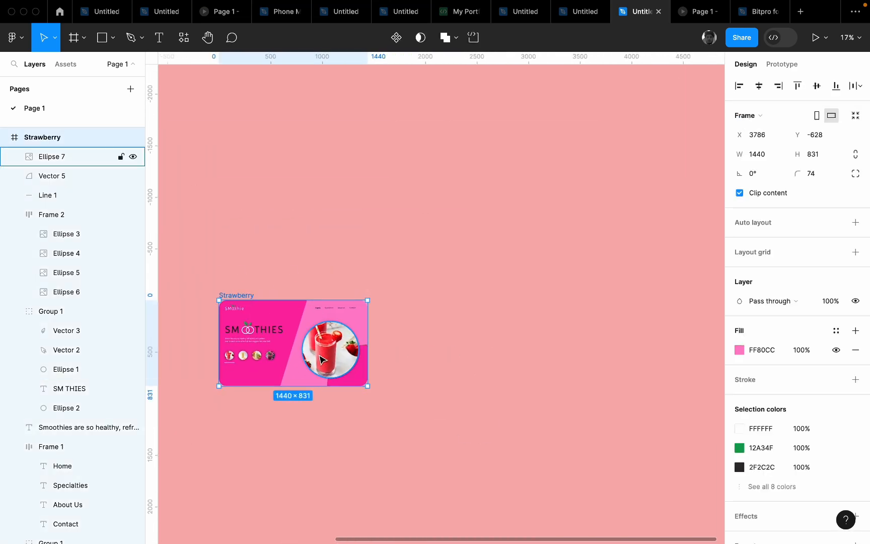
{"action": "left_click", "coordinate": [404, 235]}
{"action": "scroll", "coordinate": [404, 235], "scroll_direction": "left", "scroll_amount": 2}
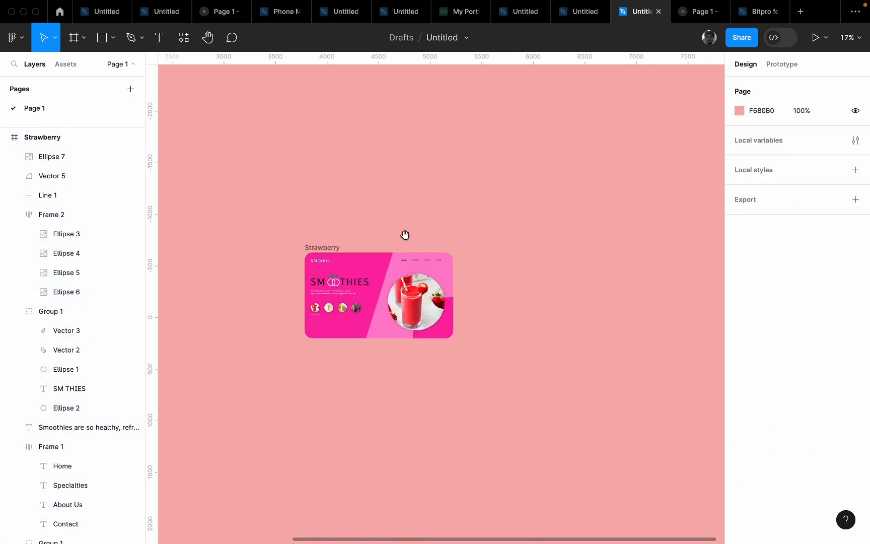
Duplicate the whole Strawberry frame and place the copy beside the original at X 5457, Y -628
{"action": "scroll", "coordinate": [345, 288], "scroll_direction": "up", "scroll_amount": 5}
{"action": "left_click", "coordinate": [276, 191]}
{"action": "scroll", "coordinate": [296, 229], "scroll_direction": "down", "scroll_amount": 5}
{"action": "key", "text": "super+d"}
{"action": "left_click_drag", "start_coordinate": [424, 256], "coordinate": [437, 255]}
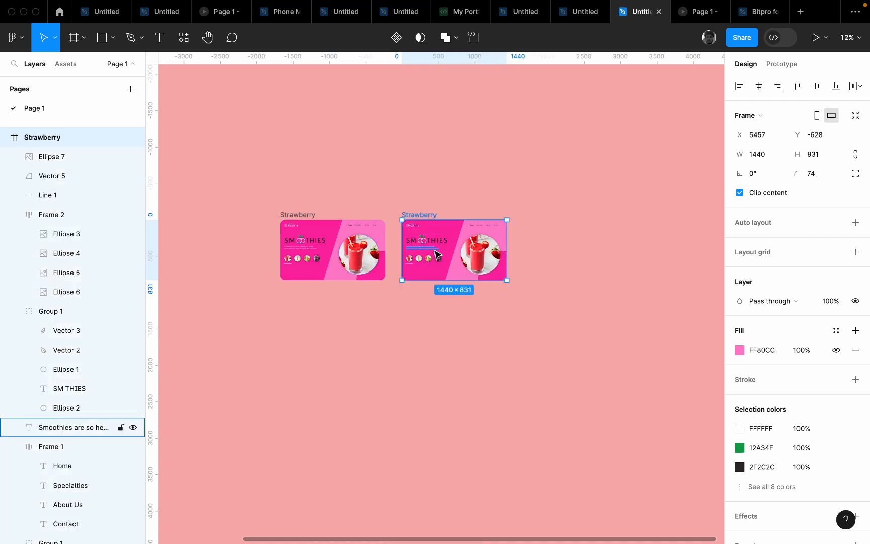
{"action": "left_click", "coordinate": [423, 319]}
In the copied frame, duplicate the white line beneath the yellow smoothie circle and delete the line under the strawberry circle
{"action": "scroll", "coordinate": [426, 272], "scroll_direction": "up", "scroll_amount": 5}
{"action": "scroll", "coordinate": [428, 242], "scroll_direction": "down", "scroll_amount": 3}
{"action": "scroll", "coordinate": [355, 308], "scroll_direction": "up", "scroll_amount": 8}
{"action": "left_click_drag", "start_coordinate": [369, 293], "coordinate": [384, 302]}
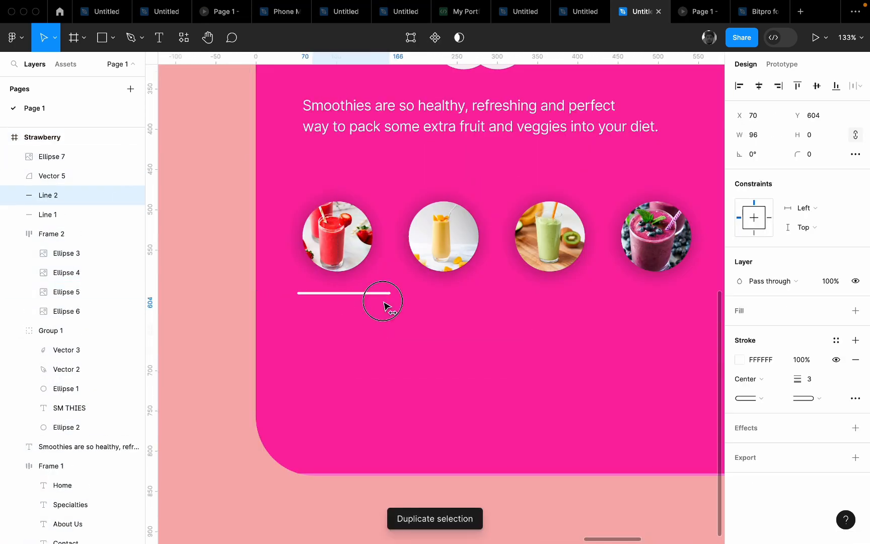
{"action": "left_click_drag", "start_coordinate": [453, 310], "coordinate": [453, 311]}
{"action": "left_click", "coordinate": [348, 481]}
{"action": "scroll", "coordinate": [342, 434], "scroll_direction": "down", "scroll_amount": 5}
{"action": "left_click", "coordinate": [352, 385]}
{"action": "key", "text": "Delete"}
Recolor the slanted background shape of the copied frame to golden yellow FABE23
{"action": "scroll", "coordinate": [390, 419], "scroll_direction": "left", "scroll_amount": 2}
{"action": "scroll", "coordinate": [428, 428], "scroll_direction": "down", "scroll_amount": 3}
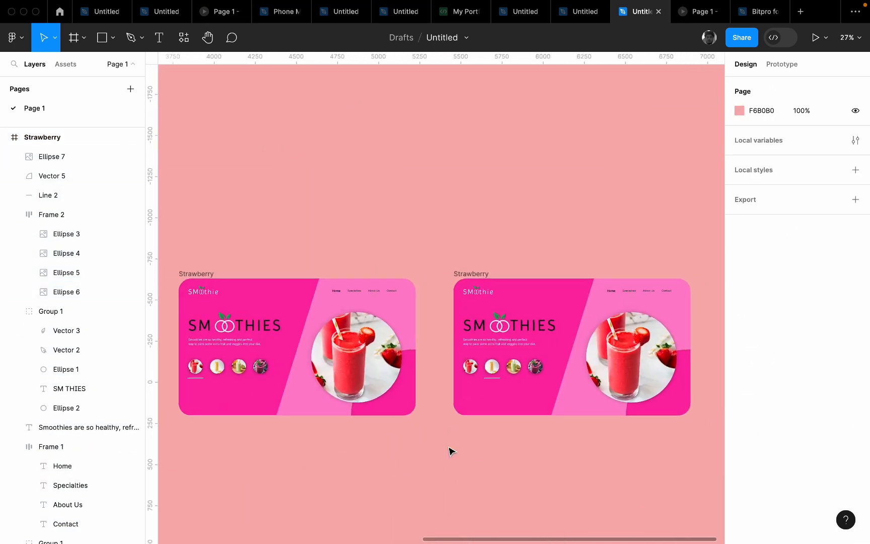
{"action": "scroll", "coordinate": [383, 363], "scroll_direction": "up", "scroll_amount": 4}
{"action": "scroll", "coordinate": [337, 388], "scroll_direction": "down", "scroll_amount": 3}
{"action": "scroll", "coordinate": [365, 393], "scroll_direction": "up", "scroll_amount": 2}
{"action": "left_click", "coordinate": [377, 395]}
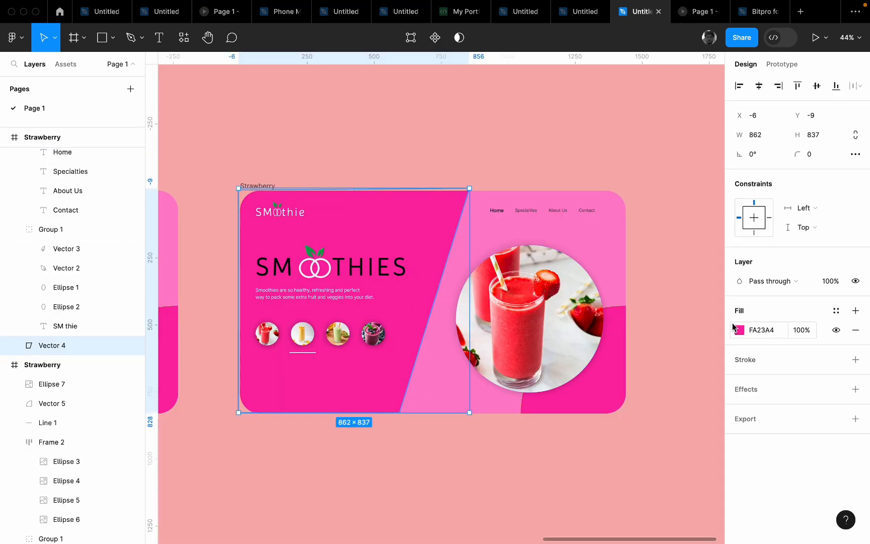
{"action": "left_click", "coordinate": [739, 330]}
{"action": "left_click", "coordinate": [631, 391]}
{"action": "left_click_drag", "start_coordinate": [631, 391], "coordinate": [629, 391]}
{"action": "left_click", "coordinate": [267, 171]}
Change the copied frame's pink background fill to a lighter tint of the golden yellow
{"action": "left_click", "coordinate": [258, 186]}
{"action": "left_click", "coordinate": [740, 350]}
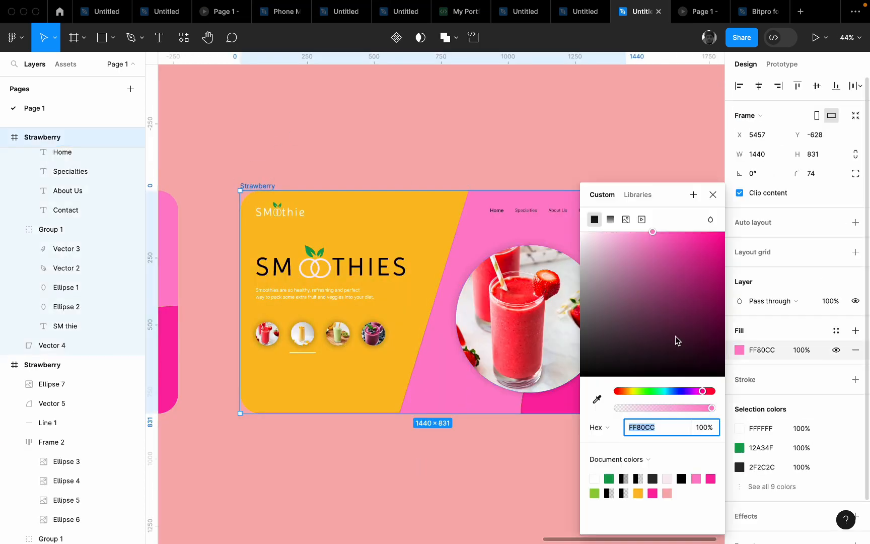
{"action": "left_click", "coordinate": [598, 399]}
{"action": "left_click", "coordinate": [433, 217]}
{"action": "left_click_drag", "start_coordinate": [698, 263], "coordinate": [666, 231]}
{"action": "left_click", "coordinate": [598, 400]}
{"action": "scroll", "coordinate": [310, 326], "scroll_direction": "up", "scroll_amount": 10}
{"action": "left_click", "coordinate": [261, 369]}
{"action": "scroll", "coordinate": [260, 369], "scroll_direction": "down", "scroll_amount": 10}
Darken the slanted background shape's fill to F5B40B in the copied frame
{"action": "left_click", "coordinate": [322, 387]}
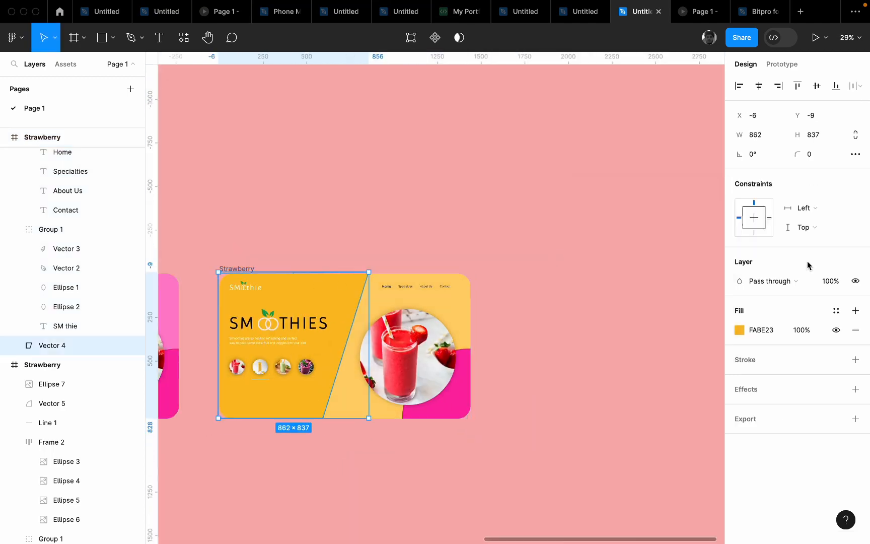
{"action": "left_click", "coordinate": [739, 330]}
{"action": "left_click", "coordinate": [719, 237]}
{"action": "left_click_drag", "start_coordinate": [629, 391], "coordinate": [630, 395]}
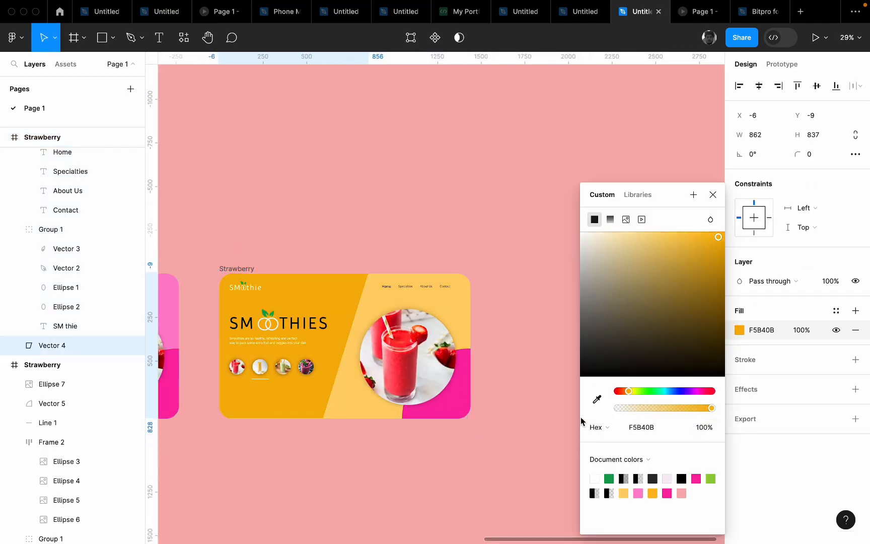
{"action": "left_click", "coordinate": [528, 429]}
{"action": "scroll", "coordinate": [333, 420], "scroll_direction": "up", "scroll_amount": 8}
{"action": "left_click", "coordinate": [297, 425]}
{"action": "left_click_drag", "start_coordinate": [292, 456], "coordinate": [292, 436]}
{"action": "left_click", "coordinate": [293, 510]}
{"action": "scroll", "coordinate": [293, 510], "scroll_direction": "down", "scroll_amount": 5}
{"action": "key", "text": "super+z"}
{"action": "key", "text": "super+z"}
{"action": "key", "text": "super+z"}
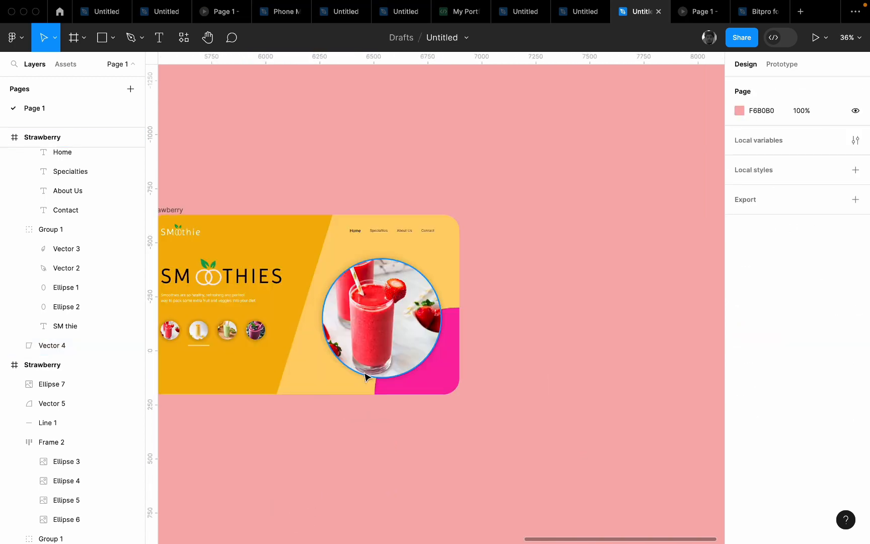
Delete the large strawberry smoothie image from the yellow frame and recolor its curved corner shape to the slanted shape's golden yellow
{"action": "left_click", "coordinate": [366, 376]}
{"action": "scroll", "coordinate": [401, 383], "scroll_direction": "down", "scroll_amount": 5}
{"action": "scroll", "coordinate": [343, 378], "scroll_direction": "up", "scroll_amount": 5}
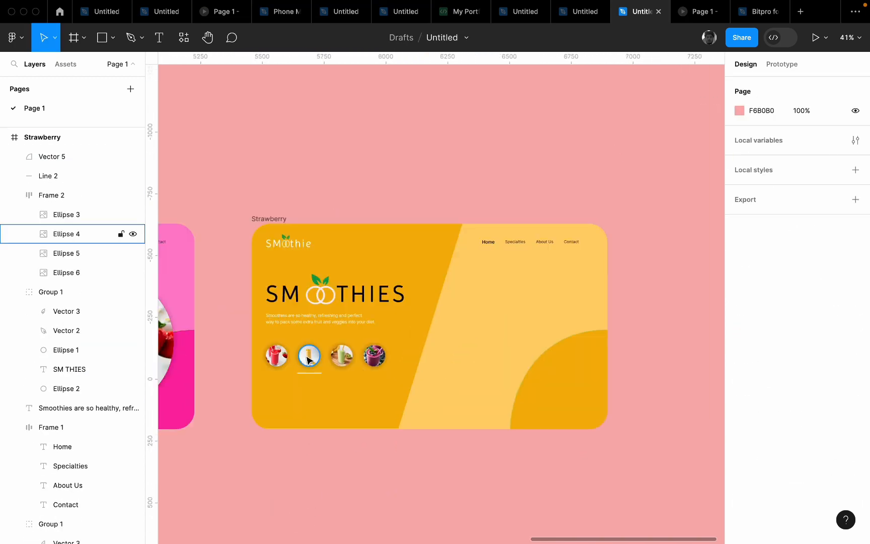
Duplicate the yellow smoothie thumbnail as a 550 × 550 circle in front of the curved corner shape in the yellow frame
{"action": "key", "text": "super+d"}
{"action": "left_click_drag", "start_coordinate": [309, 359], "coordinate": [486, 342]}
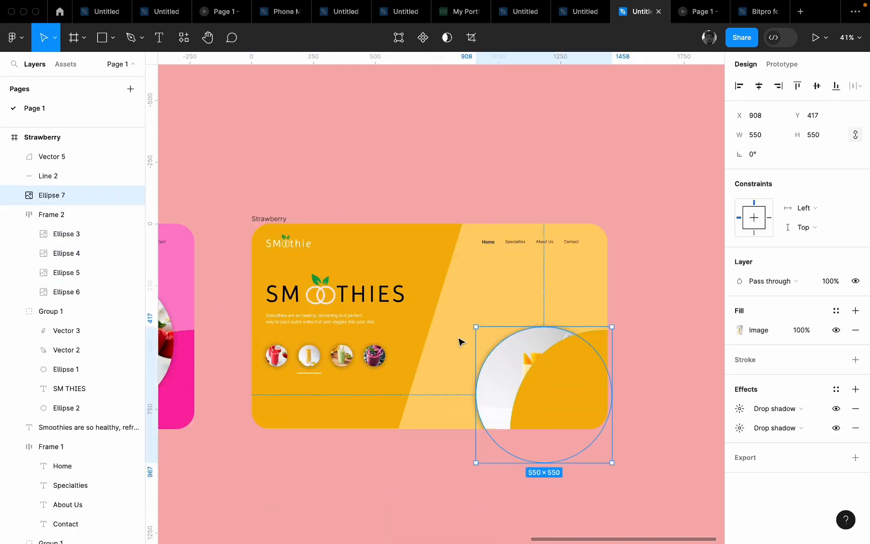
{"action": "key", "text": "super+alt+bracketright"}
{"action": "left_click_drag", "start_coordinate": [549, 385], "coordinate": [530, 353]}
{"action": "scroll", "coordinate": [586, 364], "scroll_direction": "down", "scroll_amount": 5}
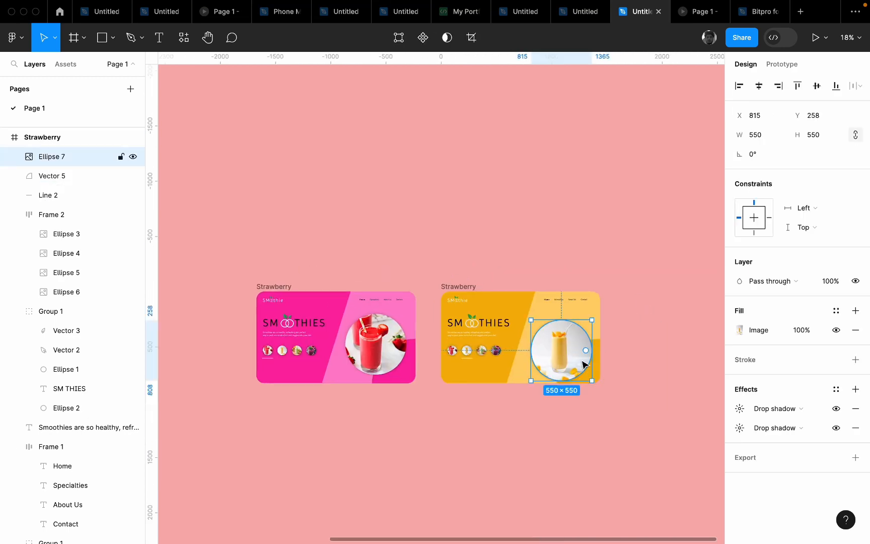
Align the top of the large yellow smoothie circle with the large strawberry smoothie circle in the pink frame
{"action": "left_click", "coordinate": [375, 345], "text": "shift"}
{"action": "left_click", "coordinate": [559, 350]}
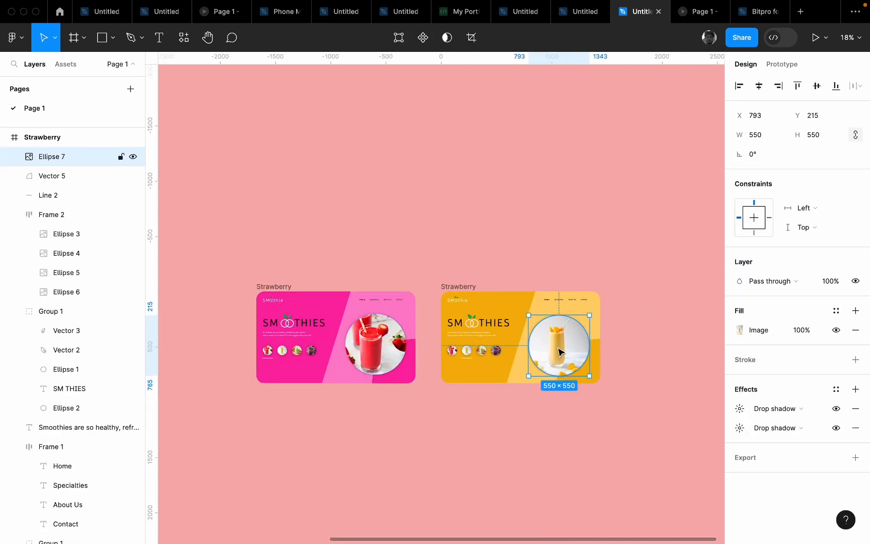
{"action": "left_click", "coordinate": [366, 327], "text": "shift"}
{"action": "left_click", "coordinate": [798, 87]}
{"action": "left_click", "coordinate": [660, 364]}
Examine the settings of both drop shadows on the large yellow smoothie circle
{"action": "scroll", "coordinate": [525, 435], "scroll_direction": "right", "scroll_amount": 1}
{"action": "scroll", "coordinate": [506, 410], "scroll_direction": "up", "scroll_amount": 5}
{"action": "left_click", "coordinate": [519, 312]}
{"action": "left_click", "coordinate": [739, 408]}
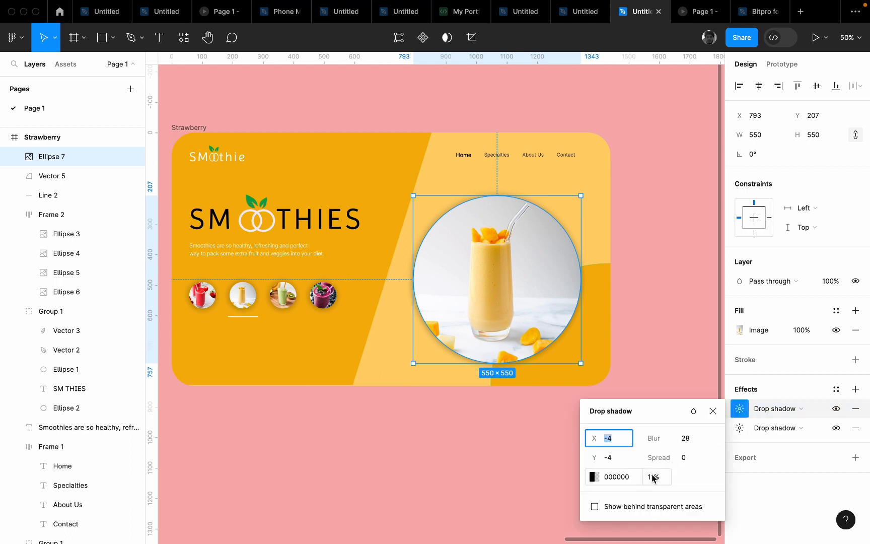
{"action": "left_click", "coordinate": [739, 428]}
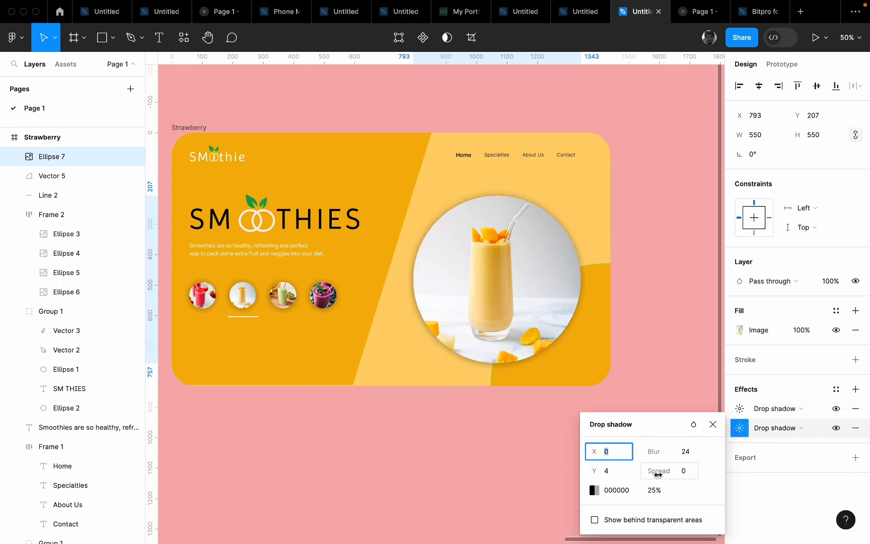
{"action": "left_click", "coordinate": [449, 470]}
Duplicate the yellow frame and place the copy beside it as a third frame
{"action": "scroll", "coordinate": [449, 470], "scroll_direction": "down", "scroll_amount": 5}
{"action": "scroll", "coordinate": [363, 426], "scroll_direction": "up", "scroll_amount": 4}
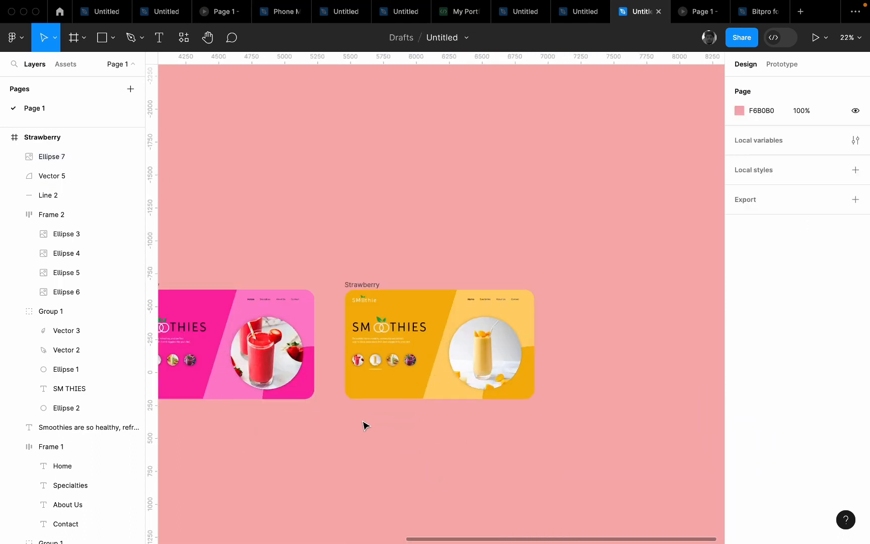
{"action": "scroll", "coordinate": [363, 432], "scroll_direction": "right", "scroll_amount": 1}
{"action": "left_click", "coordinate": [288, 284]}
{"action": "key", "text": "super+d"}
{"action": "scroll", "coordinate": [504, 349], "scroll_direction": "right", "scroll_amount": 3}
{"action": "left_click_drag", "start_coordinate": [455, 360], "coordinate": [486, 361]}
{"action": "left_click", "coordinate": [543, 268]}
Recolor the third frame's slanted background shape with a light green sampled from the green smoothie thumbnail
{"action": "scroll", "coordinate": [543, 269], "scroll_direction": "down", "scroll_amount": 5}
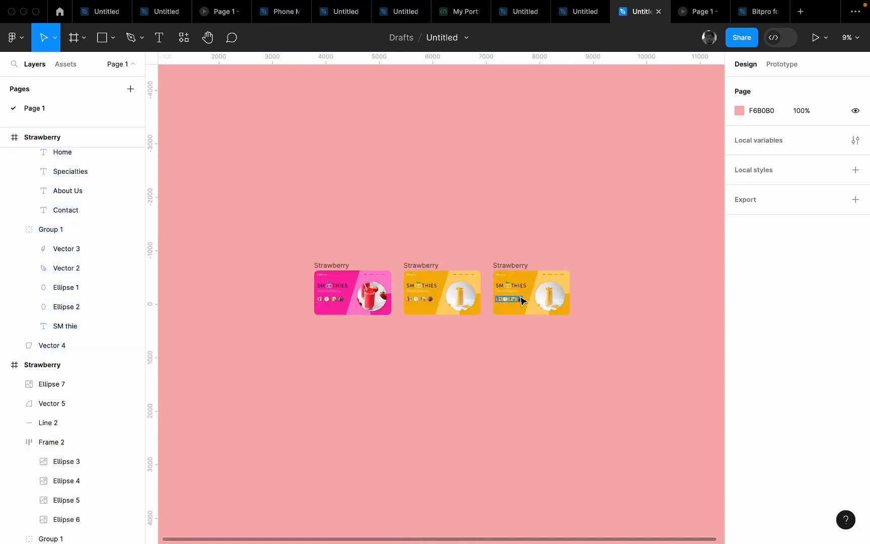
{"action": "scroll", "coordinate": [523, 301], "scroll_direction": "up", "scroll_amount": 4}
{"action": "scroll", "coordinate": [546, 338], "scroll_direction": "right", "scroll_amount": 3}
{"action": "scroll", "coordinate": [349, 346], "scroll_direction": "up", "scroll_amount": 4}
{"action": "left_click", "coordinate": [400, 388]}
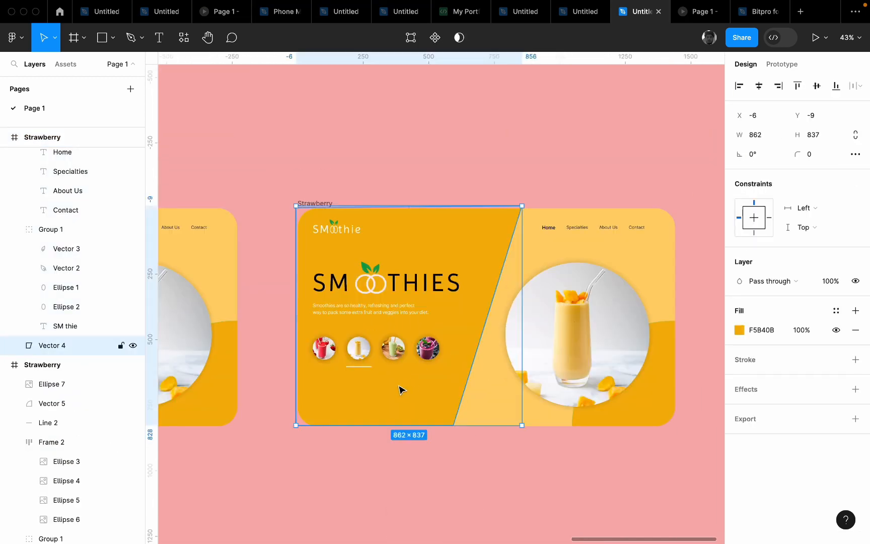
{"action": "key", "text": "i"}
{"action": "left_click", "coordinate": [392, 349]}
{"action": "left_click", "coordinate": [425, 524]}
Change the third frame's background fill to a brighter, yellowish tint of the sampled light green
{"action": "scroll", "coordinate": [443, 437], "scroll_direction": "down", "scroll_amount": 2}
{"action": "left_click", "coordinate": [361, 260]}
{"action": "key", "text": "i"}
{"action": "left_click", "coordinate": [403, 297]}
{"action": "left_click", "coordinate": [740, 350]}
{"action": "left_click_drag", "start_coordinate": [629, 254], "coordinate": [617, 231]}
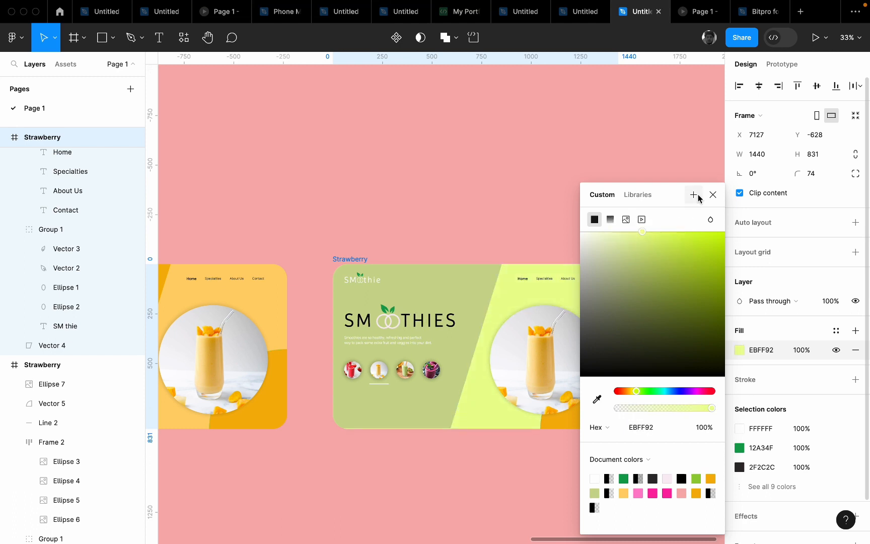
{"action": "left_click_drag", "start_coordinate": [815, 299], "coordinate": [810, 299]}
{"action": "key", "text": "super+z"}
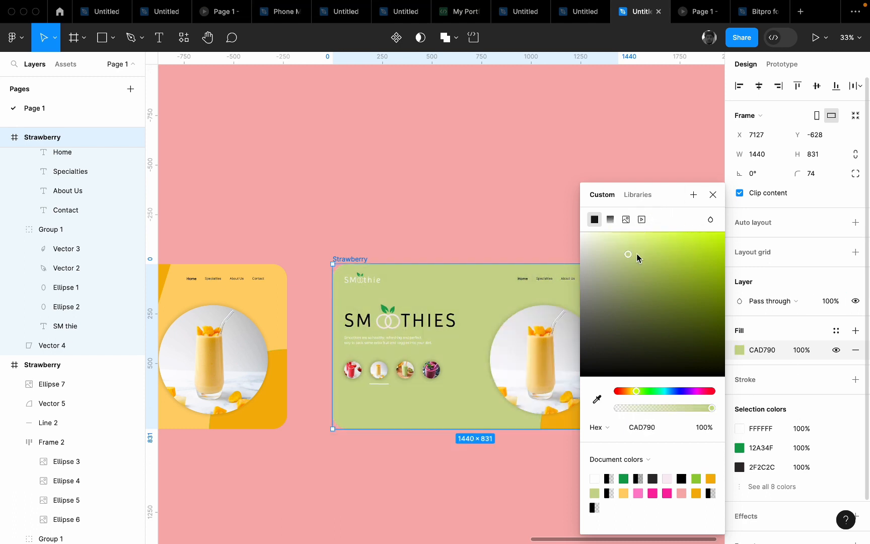
{"action": "left_click_drag", "start_coordinate": [629, 392], "coordinate": [636, 391]}
{"action": "mouse_move", "coordinate": [654, 234]}
{"action": "left_mouse_down"}
{"action": "mouse_move", "coordinate": [664, 239]}
{"action": "mouse_move", "coordinate": [658, 234]}
{"action": "left_mouse_up"}
Recolor the third frame's curved corner shape to the slanted shape's muted light green
{"action": "scroll", "coordinate": [457, 419], "scroll_direction": "down", "scroll_amount": 3}
{"action": "left_click", "coordinate": [431, 490]}
{"action": "scroll", "coordinate": [491, 466], "scroll_direction": "up", "scroll_amount": 3}
{"action": "left_click", "coordinate": [573, 376]}
{"action": "scroll", "coordinate": [444, 469], "scroll_direction": "down", "scroll_amount": 3}
Try yellow-green E6FF76 on the third frame's slanted shape and return it to the muted light green
{"action": "left_click", "coordinate": [441, 350]}
{"action": "left_click", "coordinate": [739, 330]}
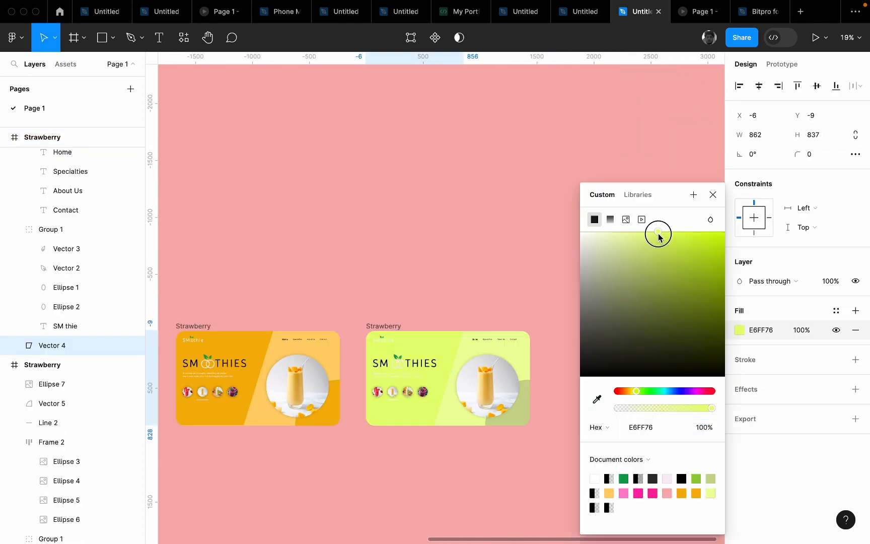
{"action": "left_click", "coordinate": [711, 479]}
Delete the large yellow smoothie circle from the green frame
{"action": "left_click", "coordinate": [433, 466]}
{"action": "scroll", "coordinate": [426, 421], "scroll_direction": "up", "scroll_amount": 8}
{"action": "scroll", "coordinate": [408, 464], "scroll_direction": "down", "scroll_amount": 5}
{"action": "left_click", "coordinate": [231, 336]}
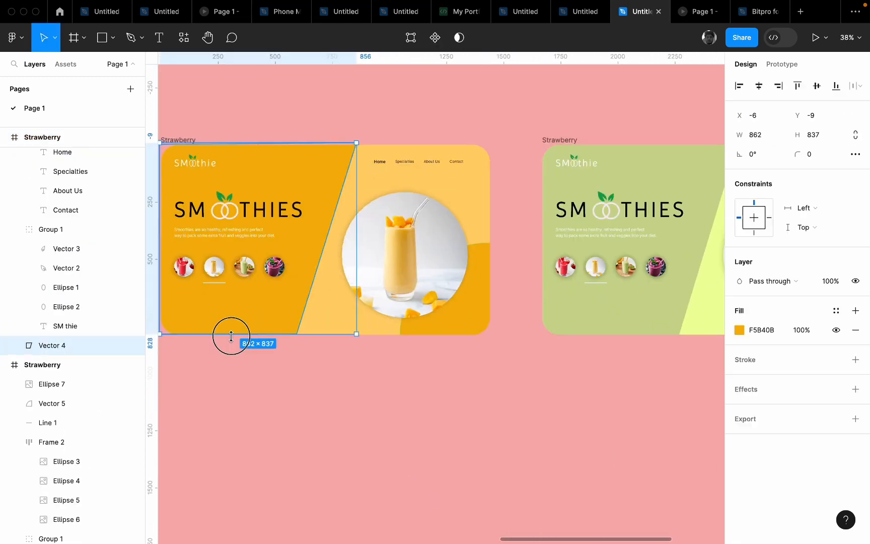
{"action": "left_click", "coordinate": [272, 371]}
{"action": "scroll", "coordinate": [398, 413], "scroll_direction": "down", "scroll_amount": 4}
{"action": "scroll", "coordinate": [398, 413], "scroll_direction": "up", "scroll_amount": 5}
{"action": "left_click", "coordinate": [429, 330]}
{"action": "key", "text": "Delete"}
Move the white line from the yellow smoothie thumbnail to beneath the green smoothie thumbnail in the green frame
{"action": "scroll", "coordinate": [239, 353], "scroll_direction": "up", "scroll_amount": 5}
{"action": "left_click", "coordinate": [288, 347]}
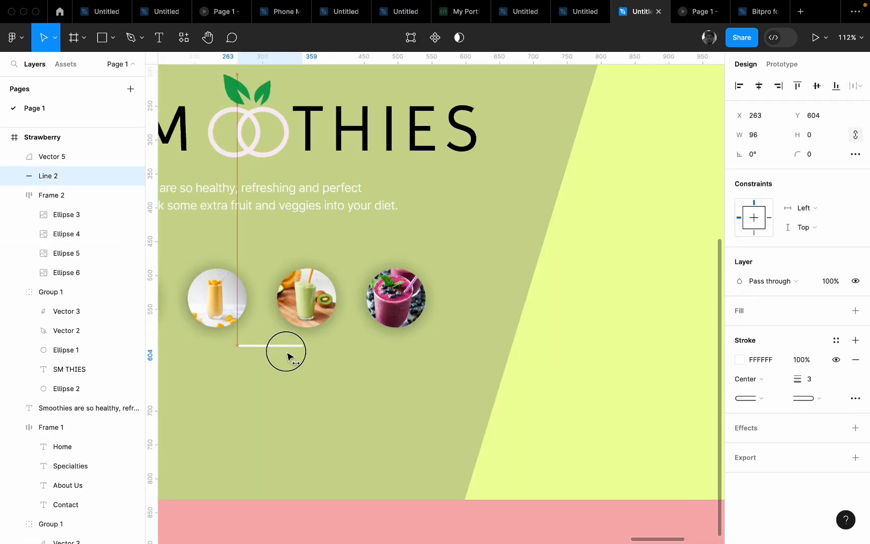
{"action": "scroll", "coordinate": [436, 310], "scroll_direction": "down", "scroll_amount": 4}
{"action": "left_click", "coordinate": [237, 353]}
Nudge the white line to the right until it is centered beneath the green smoothie thumbnail
{"action": "scroll", "coordinate": [367, 293], "scroll_direction": "up", "scroll_amount": 8}
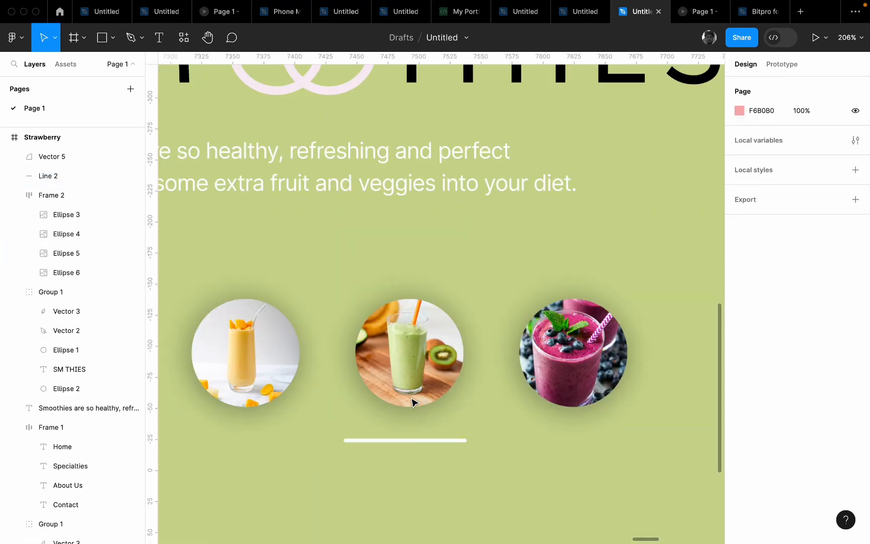
{"action": "left_click", "coordinate": [435, 439]}
{"action": "key", "text": "Right"}
{"action": "key", "text": "Right"}
{"action": "key", "text": "Right"}
{"action": "scroll", "coordinate": [370, 409], "scroll_direction": "down", "scroll_amount": 7}
{"action": "left_click", "coordinate": [229, 402]}
{"action": "scroll", "coordinate": [393, 398], "scroll_direction": "up", "scroll_amount": 3}
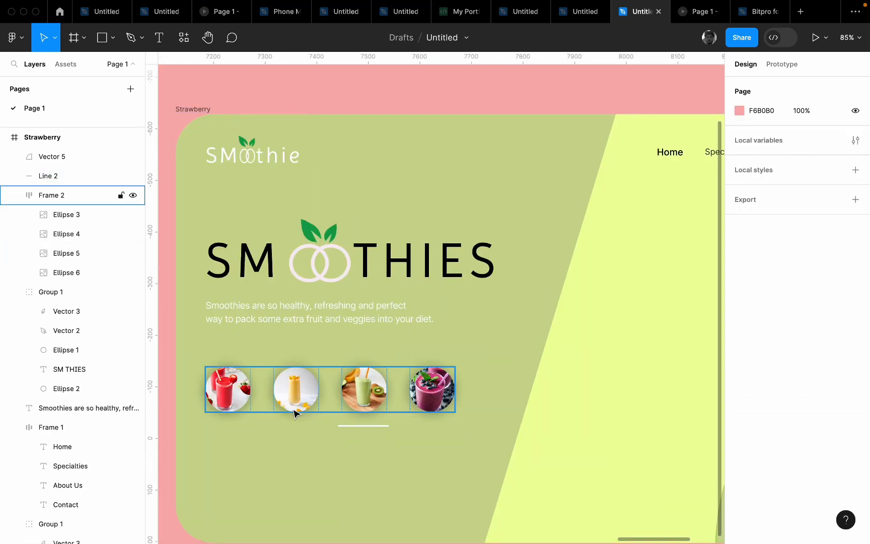
{"action": "scroll", "coordinate": [412, 387], "scroll_direction": "down", "scroll_amount": 5}
{"action": "scroll", "coordinate": [403, 383], "scroll_direction": "up", "scroll_amount": 8}
{"action": "left_click_drag", "start_coordinate": [400, 380], "coordinate": [383, 385]}
{"action": "left_click", "coordinate": [433, 426]}
{"action": "key", "text": "Right"}
Duplicate the green smoothie thumbnail and enlarge the copy to a 550 × 550 circle in the right part of the green frame
{"action": "scroll", "coordinate": [428, 435], "scroll_direction": "down", "scroll_amount": 8}
{"action": "left_click_drag", "start_coordinate": [412, 439], "coordinate": [302, 370]}
{"action": "double_click", "coordinate": [320, 349]}
{"action": "key", "text": "super+d"}
{"action": "left_click_drag", "start_coordinate": [351, 347], "coordinate": [478, 322]}
Position the large green smoothie circle over the curved corner shape and align it with the yellow frame's large circle
{"action": "left_click", "coordinate": [602, 330]}
{"action": "scroll", "coordinate": [526, 332], "scroll_direction": "down", "scroll_amount": 4}
{"action": "scroll", "coordinate": [534, 332], "scroll_direction": "up", "scroll_amount": 6}
{"action": "left_click_drag", "start_coordinate": [495, 369], "coordinate": [482, 364]}
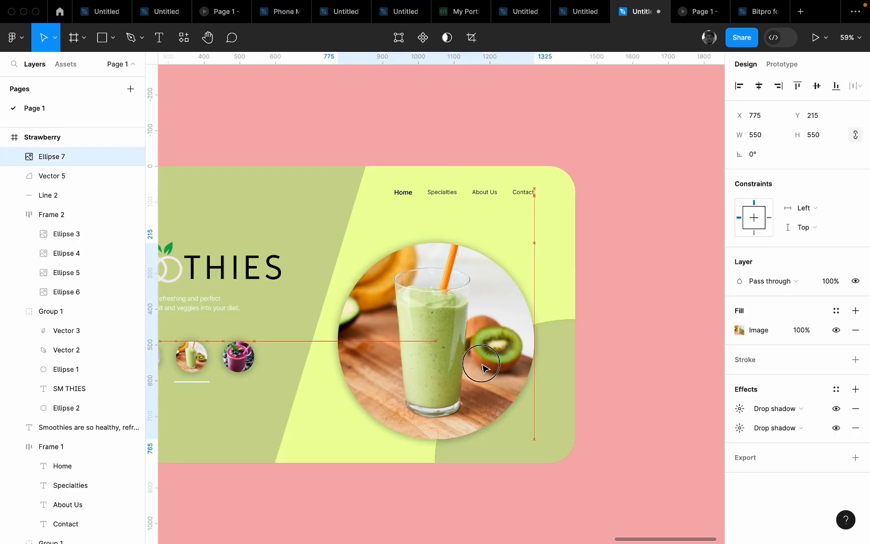
{"action": "scroll", "coordinate": [564, 362], "scroll_direction": "down", "scroll_amount": 4}
{"action": "left_click", "coordinate": [258, 327], "text": "shift"}
{"action": "left_click", "coordinate": [678, 280]}
Rename the yellow frame to Mango
{"action": "scroll", "coordinate": [428, 312], "scroll_direction": "up", "scroll_amount": 3}
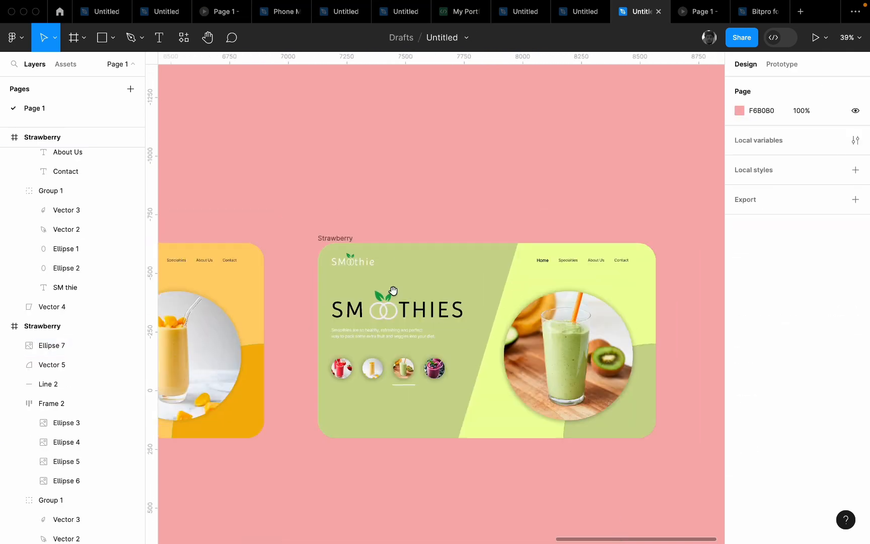
{"action": "scroll", "coordinate": [396, 294], "scroll_direction": "left", "scroll_amount": 8}
{"action": "scroll", "coordinate": [417, 305], "scroll_direction": "up", "scroll_amount": 5}
{"action": "scroll", "coordinate": [417, 306], "scroll_direction": "down", "scroll_amount": 5}
{"action": "left_click", "coordinate": [438, 308]}
{"action": "left_click", "coordinate": [466, 258]}
Rename the green frame to Kiwi
{"action": "scroll", "coordinate": [466, 258], "scroll_direction": "right", "scroll_amount": 8}
{"action": "scroll", "coordinate": [465, 257], "scroll_direction": "up", "scroll_amount": 2}
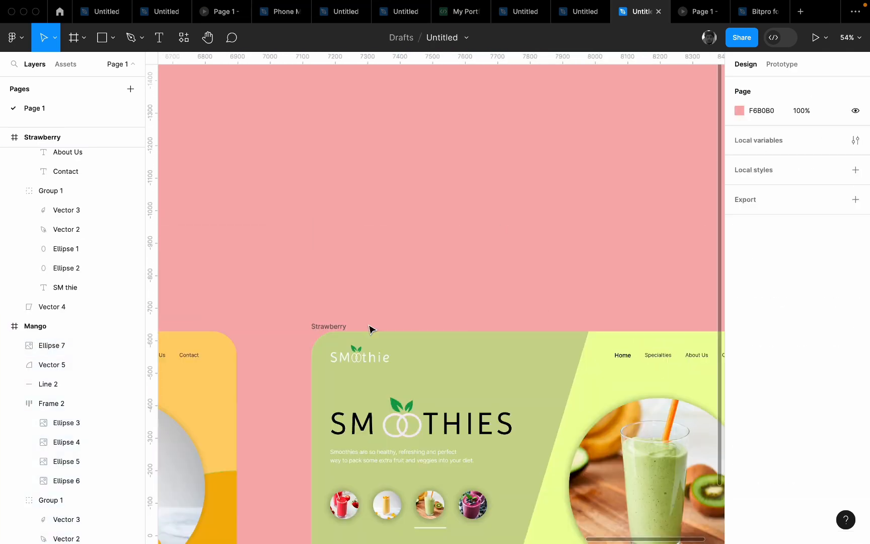
{"action": "double_click", "coordinate": [325, 326]}
{"action": "left_click", "coordinate": [552, 248]}
{"action": "scroll", "coordinate": [504, 282], "scroll_direction": "left", "scroll_amount": 10}
{"action": "scroll", "coordinate": [444, 351], "scroll_direction": "up", "scroll_amount": 2}
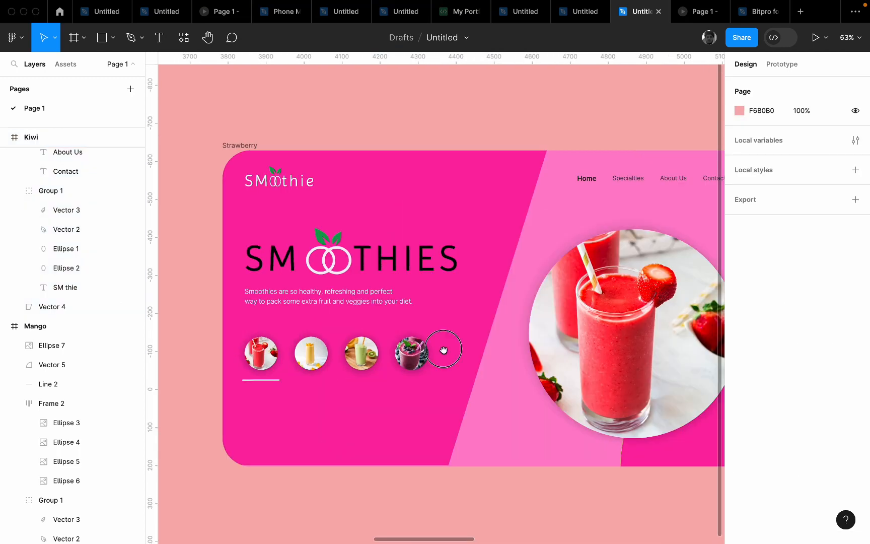
{"action": "scroll", "coordinate": [445, 302], "scroll_direction": "left", "scroll_amount": 2}
{"action": "right_click", "coordinate": [442, 133]}
Switch to Chrome and replace the image search query with "strawberry png"
{"action": "mouse_move", "coordinate": [485, 245]}
{"action": "key", "text": "ctrl+Left"}
{"action": "left_click", "coordinate": [249, 102]}
{"action": "key", "text": "BackSpace"}
{"action": "key", "text": "BackSpace"}
{"action": "key", "text": "BackSpace"}
{"action": "key", "text": "BackSpace"}
{"action": "key", "text": "BackSpace"}
{"action": "key", "text": "BackSpace"}
{"action": "key", "text": "BackSpace"}
{"action": "key", "text": "BackSpace"}
{"action": "key", "text": "BackSpace"}
{"action": "key", "text": "BackSpace"}
{"action": "key", "text": "BackSpace"}
{"action": "key", "text": "BackSpace"}
{"action": "key", "text": "BackSpace"}
{"action": "key", "text": "BackSpace"}
{"action": "key", "text": "BackSpace"}
{"action": "key", "text": "BackSpace"}
{"action": "key", "text": "BackSpace"}
{"action": "key", "text": "BackSpace"}
{"action": "key", "text": "BackSpace"}
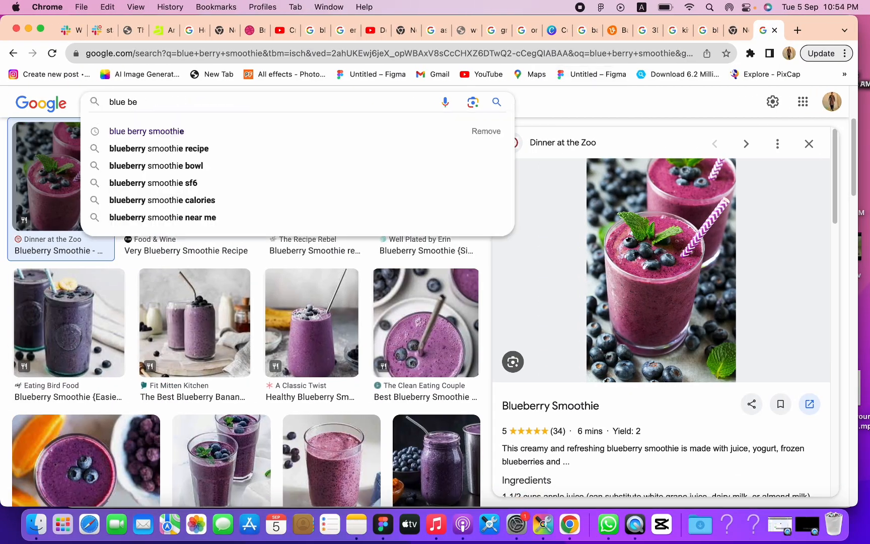
{"action": "type", "text": "strawberry png"}
{"action": "key", "text": "Return"}
Bring the Pinterest strawberry cluster picture into the Strawberry frame in Figma at about 60 × 51 and duplicate it
{"action": "left_click", "coordinate": [378, 260]}
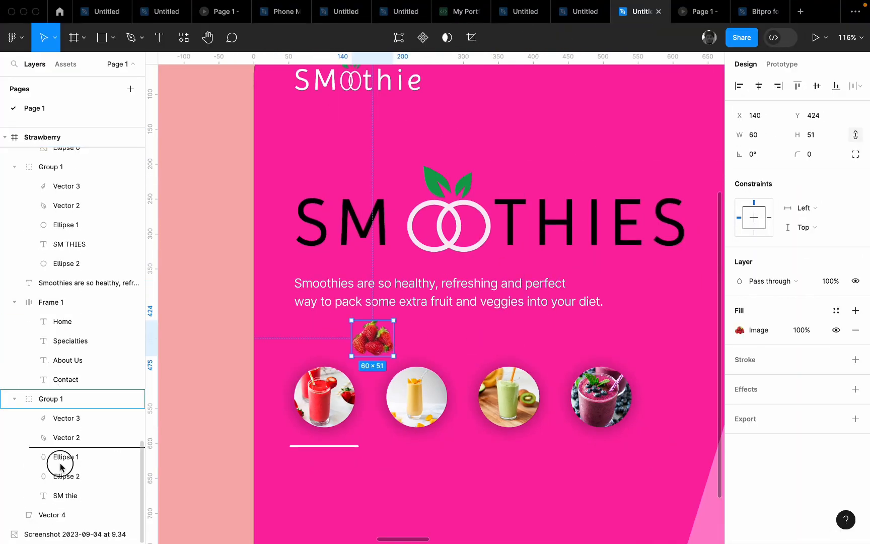
{"action": "key", "text": "super+d"}
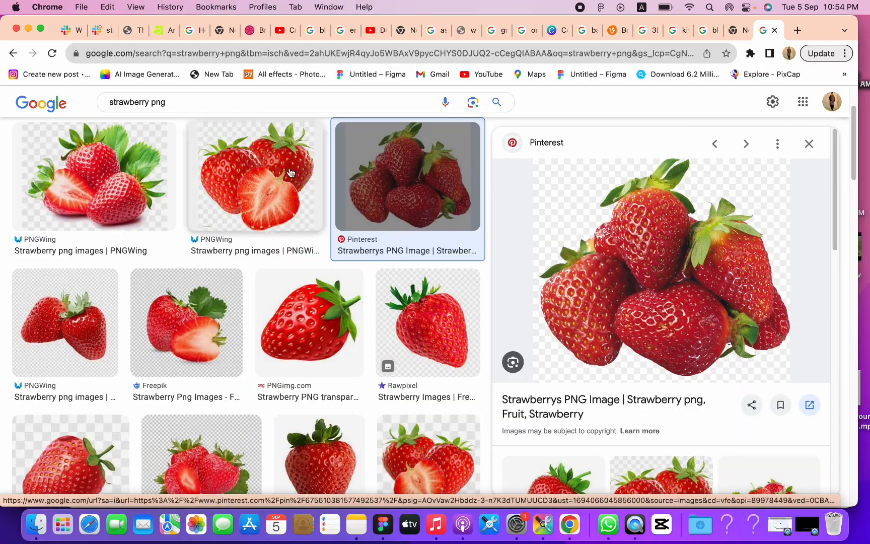
Copy the single strawberry picture from PNGimg.com in Chrome into the Strawberry frame in Figma at about 102 × 102
{"action": "scroll", "coordinate": [282, 251], "scroll_direction": "down", "scroll_amount": 2}
{"action": "left_click", "coordinate": [309, 266]}
{"action": "right_click", "coordinate": [666, 250]}
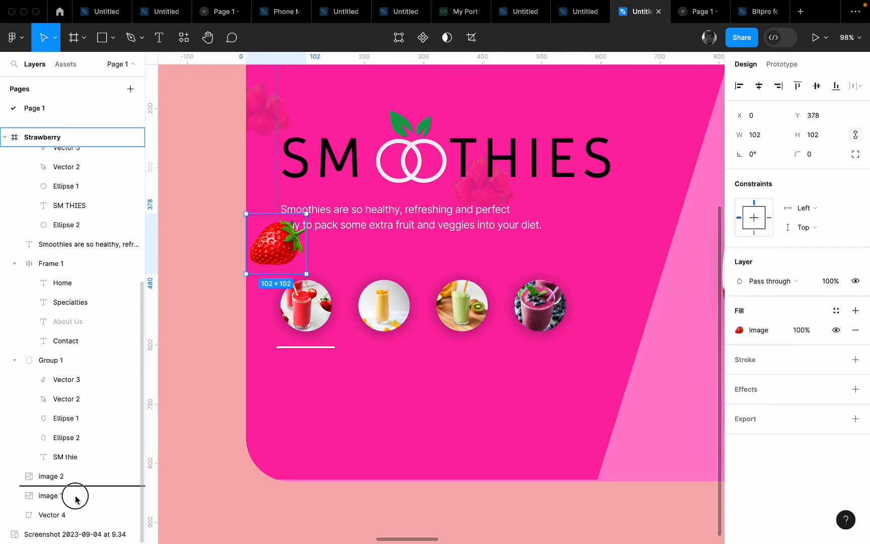
Place the single strawberry image directly above the slanted shape in the layer order and fade it to 20% opacity
{"action": "left_click_drag", "start_coordinate": [56, 484], "coordinate": [56, 506]}
{"action": "scroll", "coordinate": [244, 241], "scroll_direction": "down", "scroll_amount": 8}
{"action": "scroll", "coordinate": [281, 273], "scroll_direction": "up", "scroll_amount": 4}
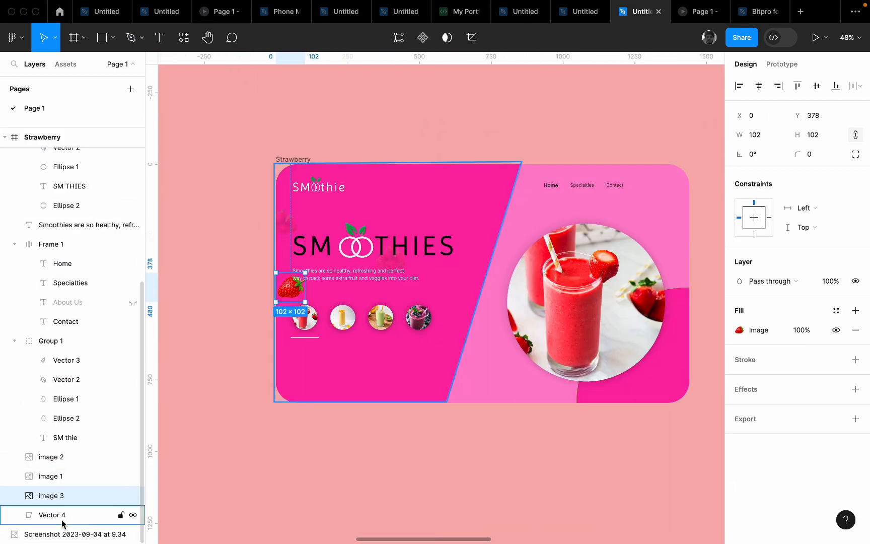
{"action": "scroll", "coordinate": [358, 261], "scroll_direction": "up", "scroll_amount": 5}
{"action": "scroll", "coordinate": [308, 331], "scroll_direction": "left", "scroll_amount": 4}
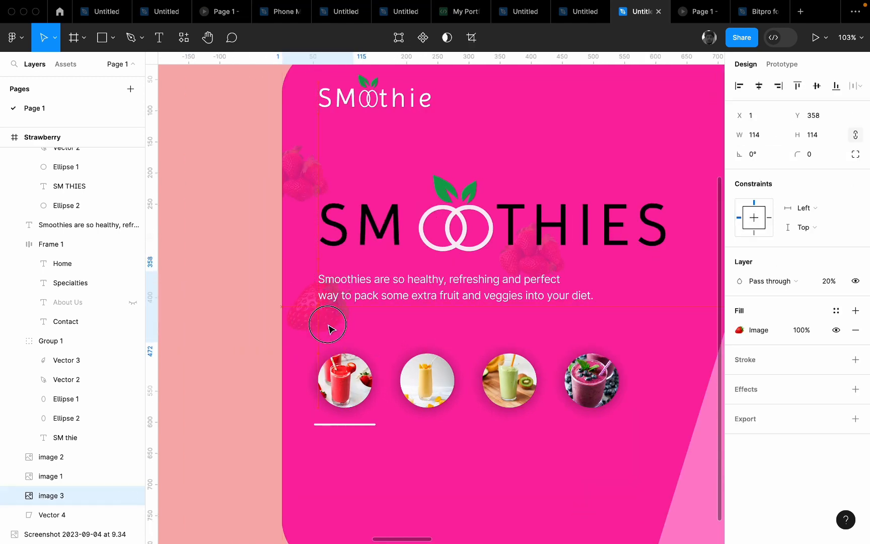
{"action": "scroll", "coordinate": [239, 254], "scroll_direction": "down", "scroll_amount": 5}
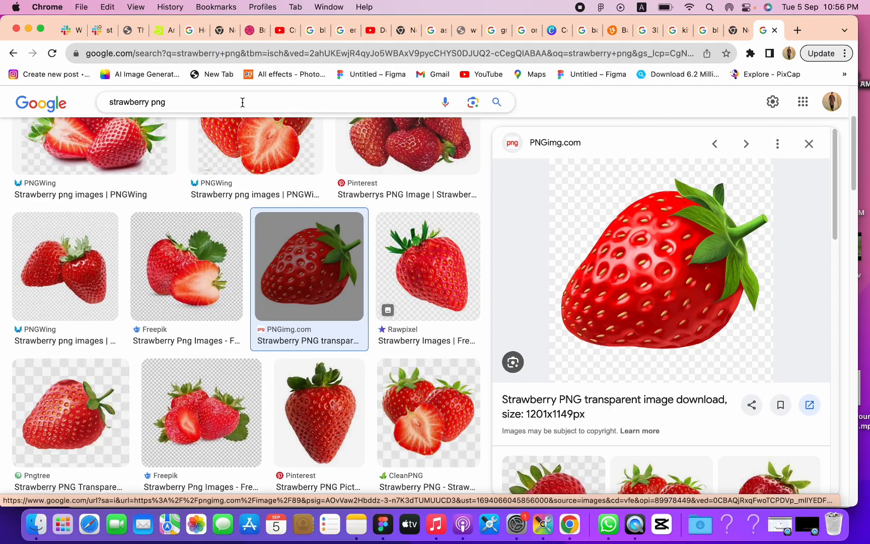
Switch to Chrome and search Google Images for "Mango png"
{"action": "left_click", "coordinate": [109, 102]}
{"action": "type", "text": "Mango"}
{"action": "key", "text": "Return"}
{"action": "type", "text": "png"}
{"action": "key", "text": "Return"}
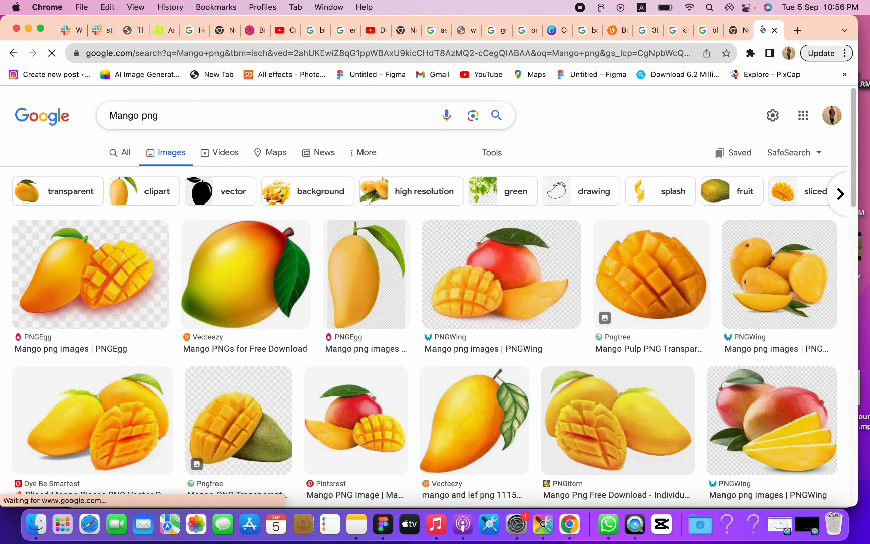
Copy the Pngtree cut mango picture and paste it into the Mango frame in Figma
{"action": "left_click", "coordinate": [116, 408]}
{"action": "left_click", "coordinate": [293, 254]}
{"action": "right_click", "coordinate": [628, 206]}
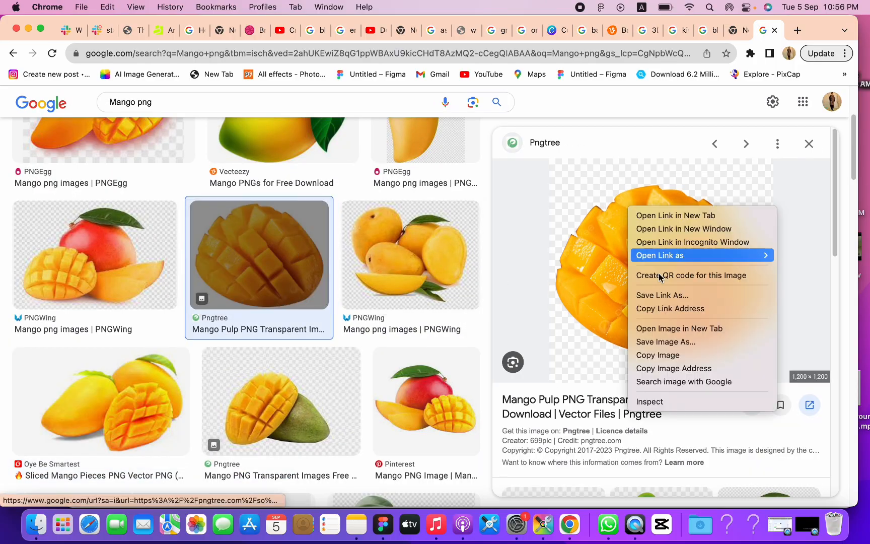
{"action": "left_click", "coordinate": [660, 354]}
{"action": "key", "text": "ctrl+Right"}
{"action": "key", "text": "ctrl+v"}
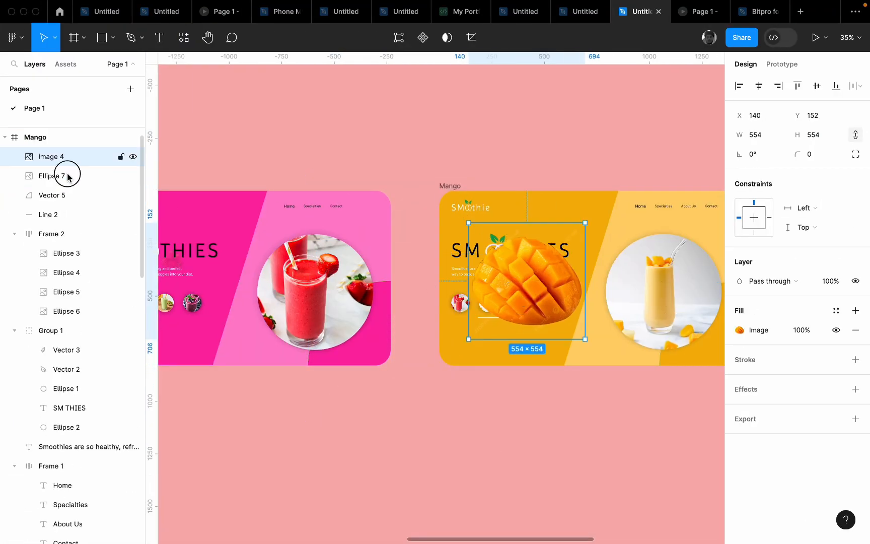
Place the cut mango picture directly above the slanted shape in the layer order, at 20% opacity and about 108 × 108
{"action": "left_click_drag", "start_coordinate": [67, 177], "coordinate": [74, 472]}
{"action": "scroll", "coordinate": [599, 265], "scroll_direction": "up", "scroll_amount": 5}
{"action": "left_click_drag", "start_coordinate": [574, 418], "coordinate": [452, 296]}
{"action": "left_click_drag", "start_coordinate": [384, 241], "coordinate": [305, 311]}
{"action": "scroll", "coordinate": [305, 311], "scroll_direction": "up", "scroll_amount": 4}
{"action": "left_click_drag", "start_coordinate": [357, 353], "coordinate": [368, 302]}
{"action": "scroll", "coordinate": [393, 260], "scroll_direction": "up", "scroll_amount": 3}
{"action": "left_click_drag", "start_coordinate": [394, 259], "coordinate": [445, 398]}
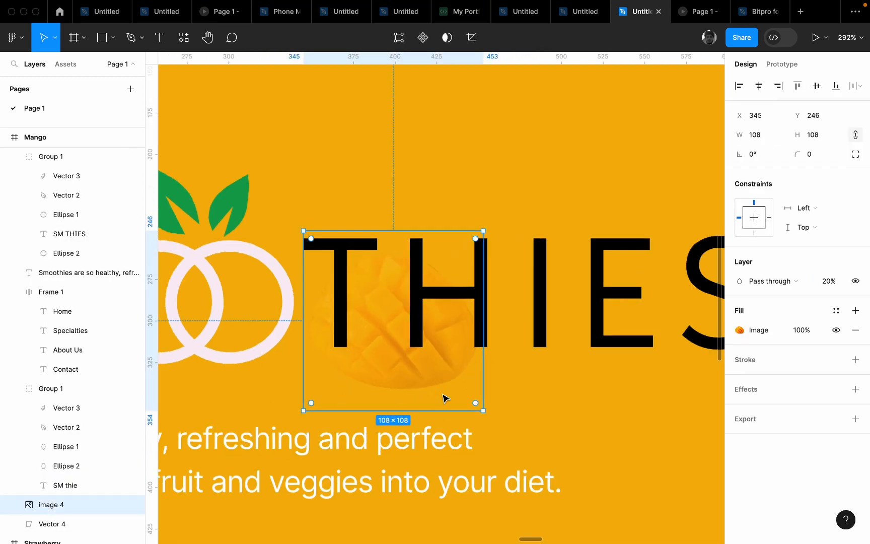
Duplicate the Kiwi frame beside the original and rename the copy Blue berry
{"action": "scroll", "coordinate": [395, 196], "scroll_direction": "down", "scroll_amount": 5}
{"action": "scroll", "coordinate": [431, 259], "scroll_direction": "up", "scroll_amount": 2}
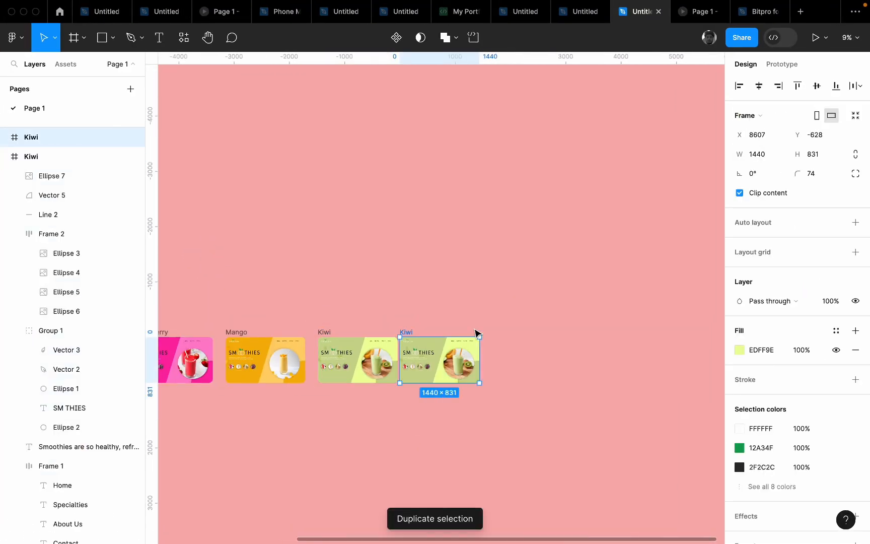
{"action": "scroll", "coordinate": [461, 291], "scroll_direction": "up", "scroll_amount": 3}
{"action": "double_click", "coordinate": [453, 287]}
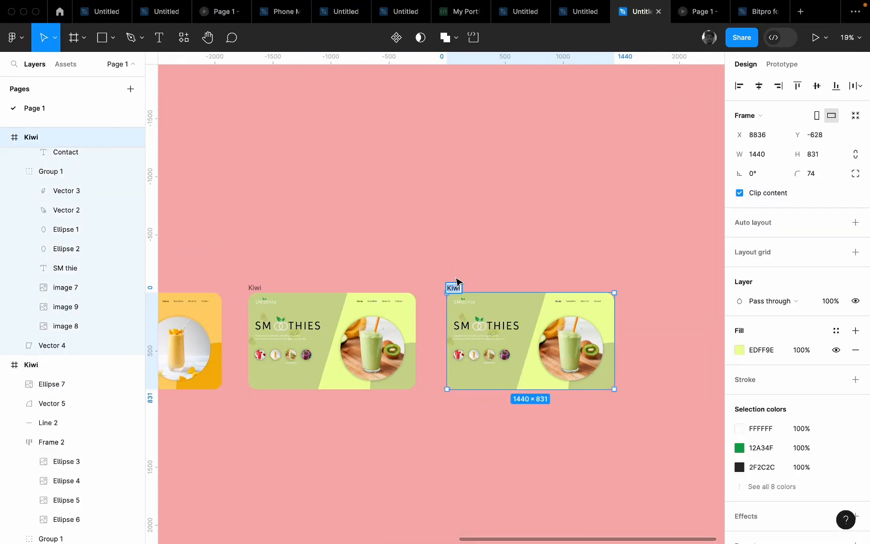
{"action": "type", "text": "Blue berry"}
{"action": "key", "text": "Return"}
Put the white underline below the blueberry thumbnail instead of the kiwi thumbnail in the Blue berry frame
{"action": "scroll", "coordinate": [437, 399], "scroll_direction": "down", "scroll_amount": 3}
{"action": "scroll", "coordinate": [535, 326], "scroll_direction": "up", "scroll_amount": 3}
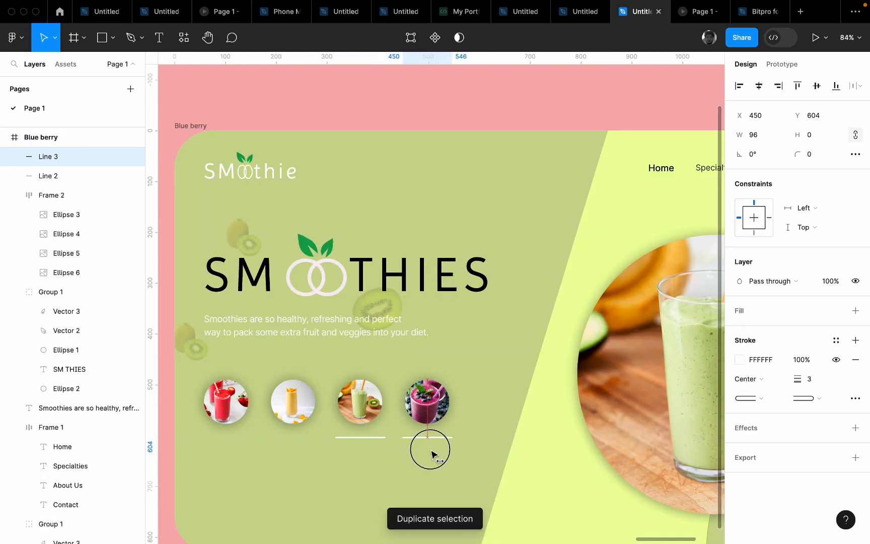
{"action": "scroll", "coordinate": [431, 450], "scroll_direction": "down", "scroll_amount": 5}
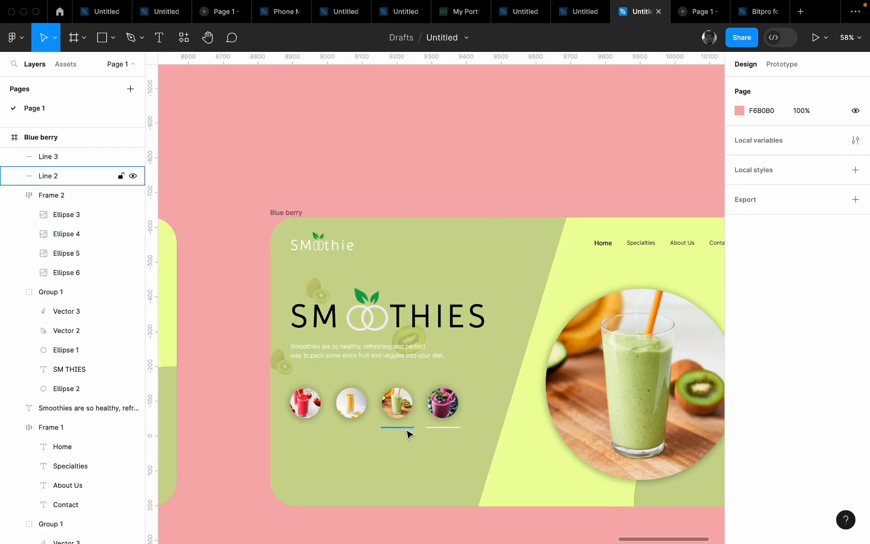
Recolor the slanted shape in the Blue berry frame to blue 569AFF
{"action": "left_click_drag", "start_coordinate": [611, 381], "coordinate": [322, 403]}
{"action": "scroll", "coordinate": [318, 420], "scroll_direction": "down", "scroll_amount": 3}
{"action": "scroll", "coordinate": [317, 424], "scroll_direction": "up", "scroll_amount": 4}
{"action": "left_click", "coordinate": [411, 406]}
{"action": "left_click", "coordinate": [740, 331]}
{"action": "left_click_drag", "start_coordinate": [635, 391], "coordinate": [674, 391]}
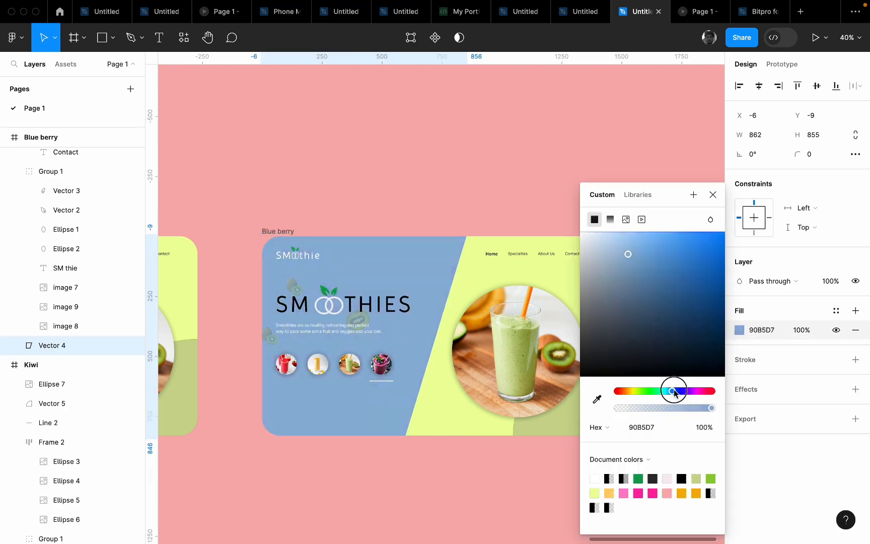
{"action": "left_click", "coordinate": [518, 279]}
Recolor the Blue berry frame's background to light blue B8CCFF and its curved corner shape to the slanted shape's blue
{"action": "left_click", "coordinate": [41, 137]}
{"action": "left_click", "coordinate": [739, 350]}
{"action": "left_click_drag", "start_coordinate": [671, 391], "coordinate": [676, 392]}
{"action": "left_click_drag", "start_coordinate": [660, 206], "coordinate": [588, 222]}
{"action": "left_click", "coordinate": [526, 398]}
{"action": "left_click", "coordinate": [410, 205]}
Delete the large round kiwi smoothie image from the Blue berry frame
{"action": "scroll", "coordinate": [410, 212], "scroll_direction": "down", "scroll_amount": 3}
{"action": "scroll", "coordinate": [352, 313], "scroll_direction": "up", "scroll_amount": 8}
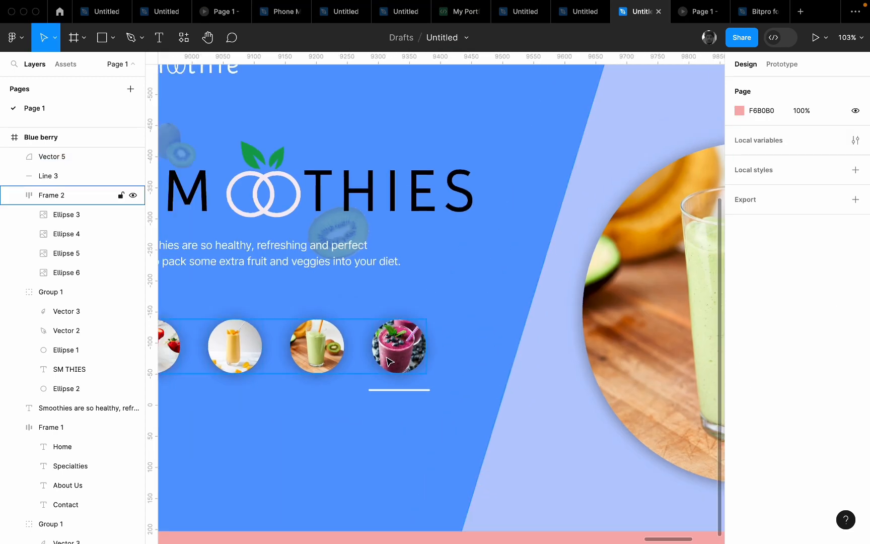
{"action": "scroll", "coordinate": [390, 362], "scroll_direction": "down", "scroll_amount": 5}
{"action": "left_click", "coordinate": [484, 364]}
{"action": "key", "text": "Delete"}
Duplicate the blueberry thumbnail, enlarge the copy to 550 × 550 and place it as the Blue berry frame's large smoothie image
{"action": "scroll", "coordinate": [403, 348], "scroll_direction": "up", "scroll_amount": 1}
{"action": "double_click", "coordinate": [365, 359]}
{"action": "key", "text": "super+d"}
{"action": "left_click_drag", "start_coordinate": [399, 357], "coordinate": [482, 356]}
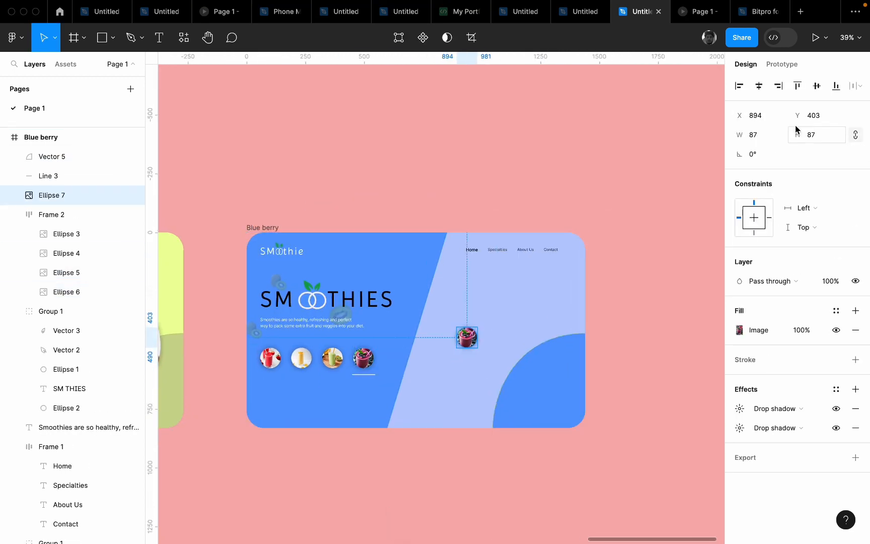
{"action": "left_click_drag", "start_coordinate": [55, 147], "coordinate": [55, 146]}
{"action": "left_click_drag", "start_coordinate": [525, 395], "coordinate": [510, 352]}
{"action": "scroll", "coordinate": [561, 335], "scroll_direction": "down", "scroll_amount": 4}
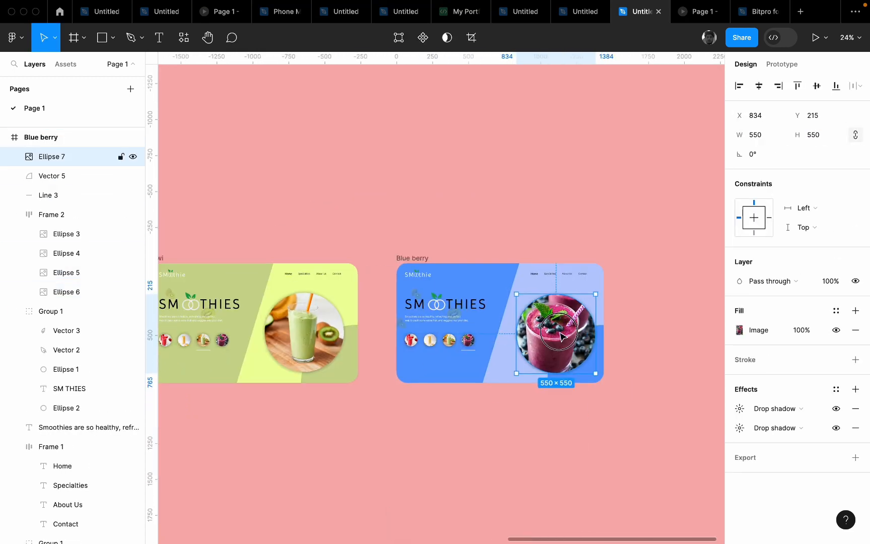
{"action": "left_click_drag", "start_coordinate": [562, 341], "coordinate": [561, 340]}
{"action": "left_click", "coordinate": [322, 343], "text": "shift"}
{"action": "scroll", "coordinate": [589, 431], "scroll_direction": "down", "scroll_amount": 5}
{"action": "left_click", "coordinate": [387, 427]}
{"action": "scroll", "coordinate": [373, 418], "scroll_direction": "left", "scroll_amount": 2}
{"action": "left_click", "coordinate": [323, 378]}
{"action": "left_click", "coordinate": [416, 379], "text": "shift"}
{"action": "left_click", "coordinate": [519, 384], "text": "shift"}
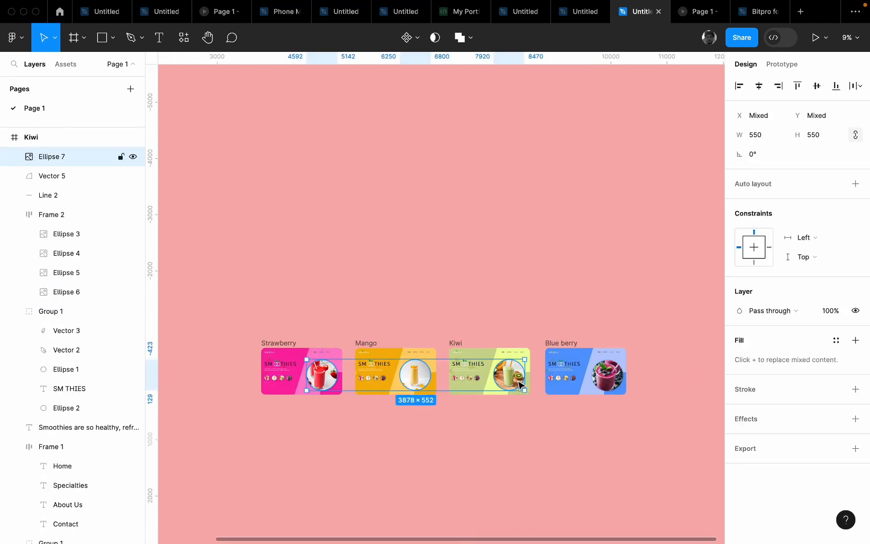
{"action": "left_click", "coordinate": [605, 209]}
Recolor the slanted shape in the Blue berry frame with a crimson sampled from the large blueberry smoothie image
{"action": "scroll", "coordinate": [620, 395], "scroll_direction": "up", "scroll_amount": 5}
{"action": "scroll", "coordinate": [340, 325], "scroll_direction": "down", "scroll_amount": 2}
{"action": "left_click", "coordinate": [336, 325]}
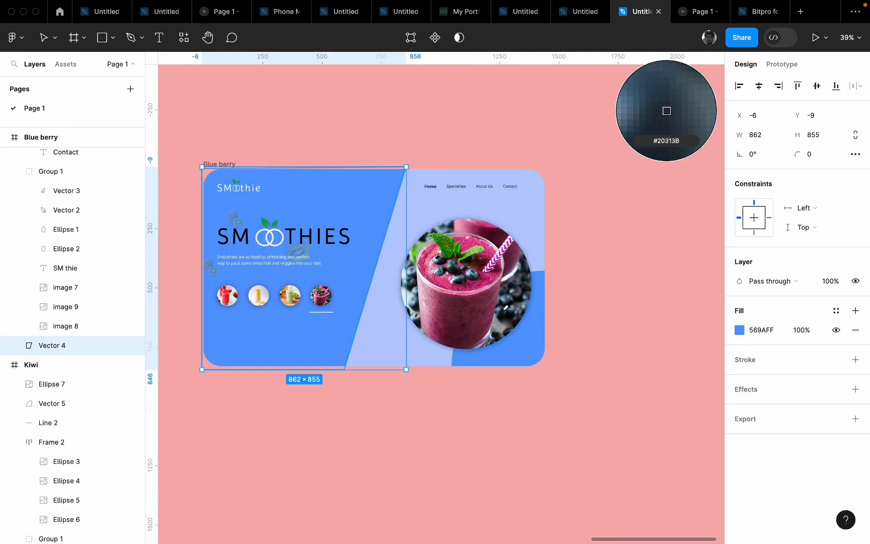
{"action": "left_click", "coordinate": [505, 309]}
{"action": "key", "text": "super+z"}
{"action": "key", "text": "i"}
{"action": "left_click", "coordinate": [475, 285]}
Recolor the Blue berry frame's background to pink FF75AA and its curved corner shape to the slanted shape's crimson
{"action": "left_click", "coordinate": [232, 165]}
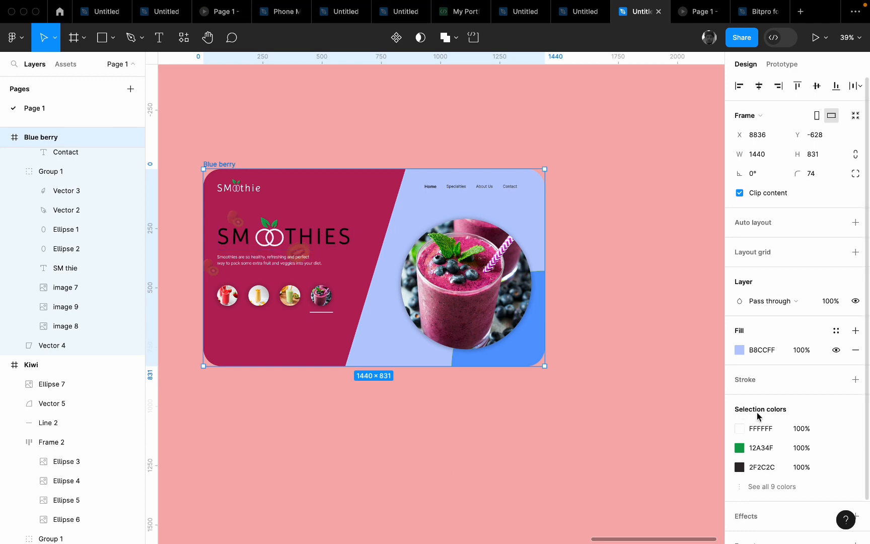
{"action": "left_click", "coordinate": [739, 350]}
{"action": "left_click_drag", "start_coordinate": [675, 391], "coordinate": [718, 398]}
{"action": "left_click_drag", "start_coordinate": [714, 310], "coordinate": [635, 211]}
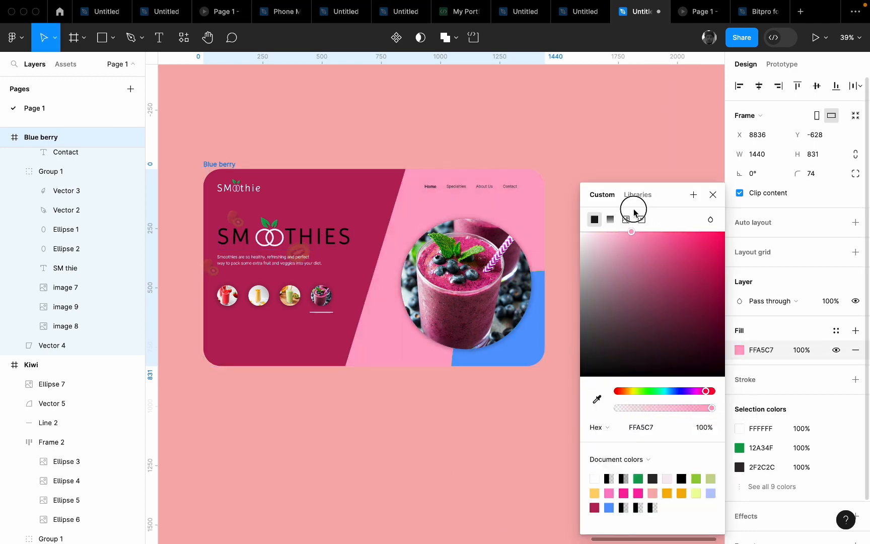
{"action": "left_click", "coordinate": [511, 294]}
{"action": "left_click", "coordinate": [390, 451]}
Delete the three faded kiwi decorations from the Blue berry frame
{"action": "scroll", "coordinate": [388, 428], "scroll_direction": "down", "scroll_amount": 2}
{"action": "left_click_drag", "start_coordinate": [356, 389], "coordinate": [389, 443]}
{"action": "scroll", "coordinate": [346, 353], "scroll_direction": "up", "scroll_amount": 5}
{"action": "left_click", "coordinate": [348, 341]}
{"action": "left_click", "coordinate": [385, 348]}
{"action": "scroll", "coordinate": [422, 378], "scroll_direction": "left", "scroll_amount": 4}
{"action": "key", "text": "Escape"}
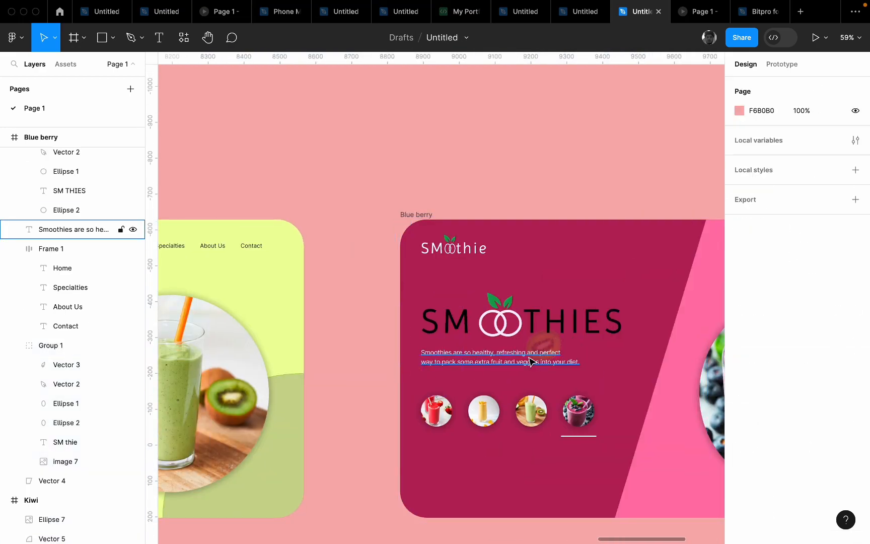
{"action": "scroll", "coordinate": [528, 361], "scroll_direction": "up", "scroll_amount": 3}
{"action": "left_click", "coordinate": [542, 344]}
Switch to Chrome, search Google Images for "blue berrypng" and copy the Pinterest picture of loose blueberries
{"action": "scroll", "coordinate": [504, 353], "scroll_direction": "down", "scroll_amount": 3}
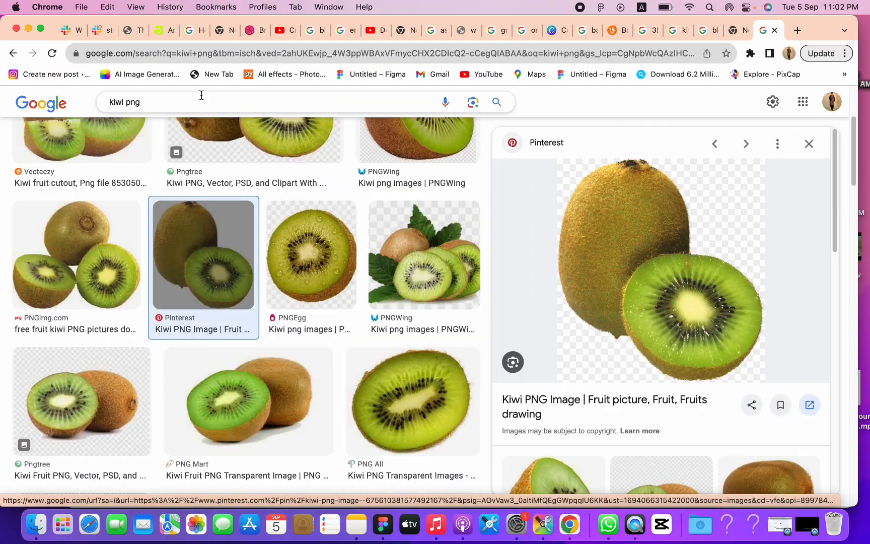
{"action": "left_click", "coordinate": [126, 102]}
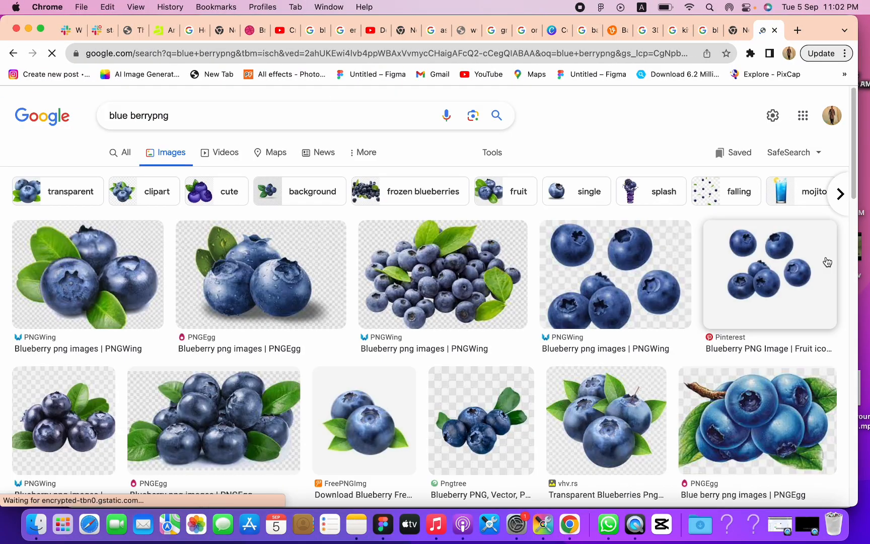
{"action": "left_click", "coordinate": [826, 260]}
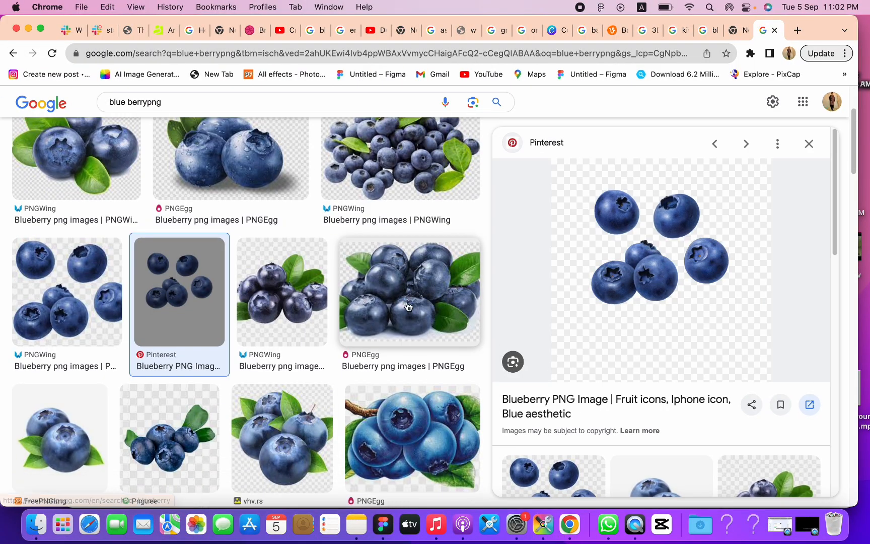
{"action": "right_click", "coordinate": [698, 244]}
{"action": "left_click", "coordinate": [728, 357]}
Switch back to Figma and paste the loose blueberries picture over the Blue berry frame
{"action": "key", "text": "ctrl+Right"}
{"action": "key", "text": "super+v"}
{"action": "left_click_drag", "start_coordinate": [430, 294], "coordinate": [464, 280]}
{"action": "left_click", "coordinate": [383, 182]}
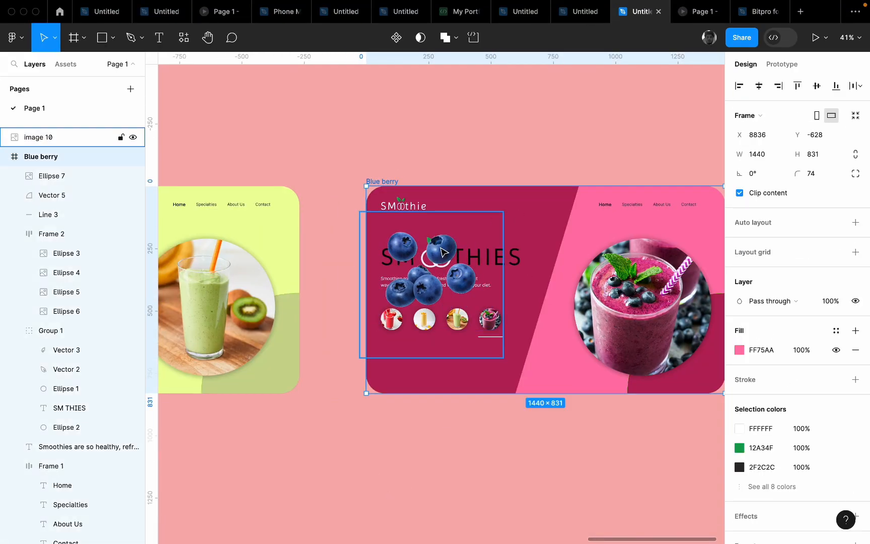
{"action": "key", "text": "i"}
{"action": "key", "text": "super+z"}
{"action": "left_click", "coordinate": [441, 251]}
{"action": "key", "text": "super+z"}
Fill the Blue berry frame's slanted shape with a dark blue sampled from the pasted blueberries and brighten it to vivid blue
{"action": "left_click", "coordinate": [422, 372]}
{"action": "key", "text": "i"}
{"action": "left_click", "coordinate": [666, 111]}
{"action": "key", "text": "Escape"}
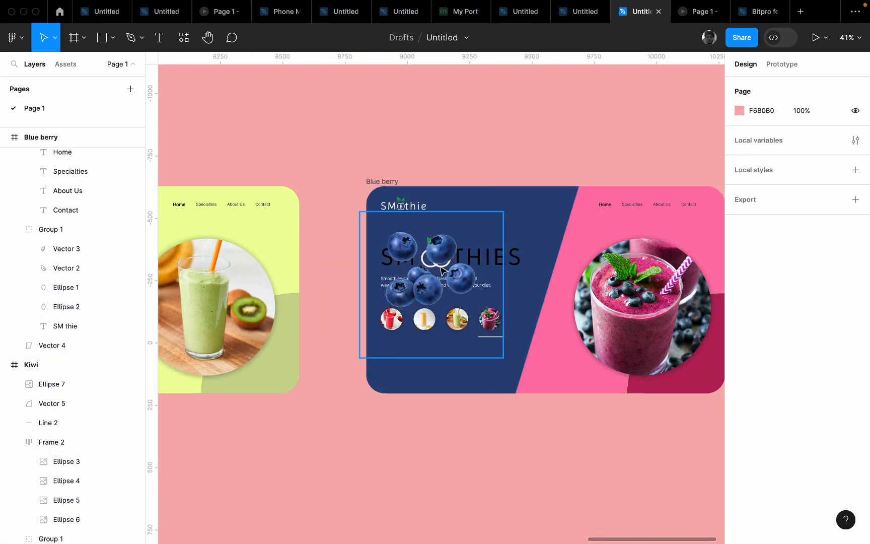
{"action": "left_click", "coordinate": [554, 229]}
{"action": "left_click", "coordinate": [739, 330]}
{"action": "left_click_drag", "start_coordinate": [653, 236], "coordinate": [684, 247]}
{"action": "left_click", "coordinate": [554, 152]}
Shrink the loose blueberries picture to about 327 × 333 and position it over the Blue berry frame's headline
{"action": "left_click", "coordinate": [486, 252]}
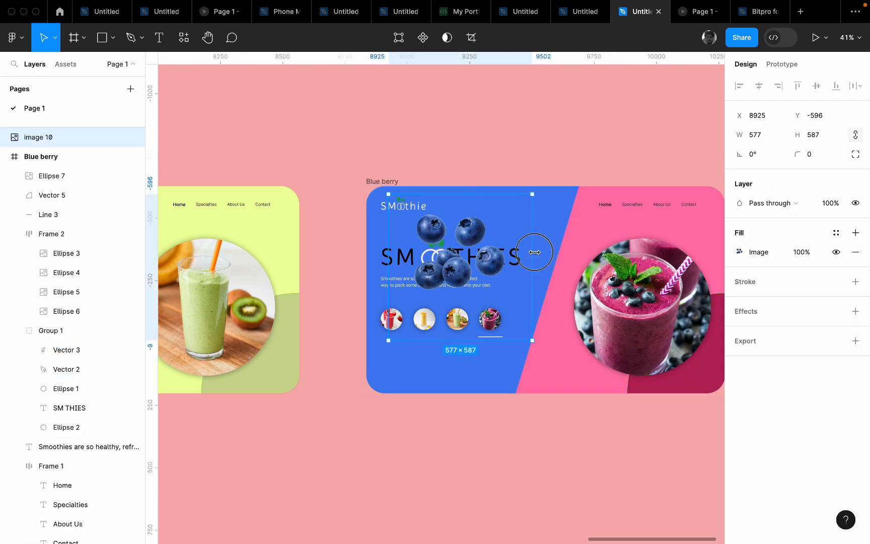
{"action": "left_click_drag", "start_coordinate": [532, 253], "coordinate": [470, 257]}
{"action": "scroll", "coordinate": [432, 252], "scroll_direction": "up", "scroll_amount": 6}
{"action": "left_click_drag", "start_coordinate": [432, 339], "coordinate": [401, 334]}
Place the loose blueberries directly above the slanted shape in the layer order at 20% opacity, behind the headline's THIES letters
{"action": "left_click_drag", "start_coordinate": [61, 169], "coordinate": [61, 169]}
{"action": "left_click", "coordinate": [837, 283]}
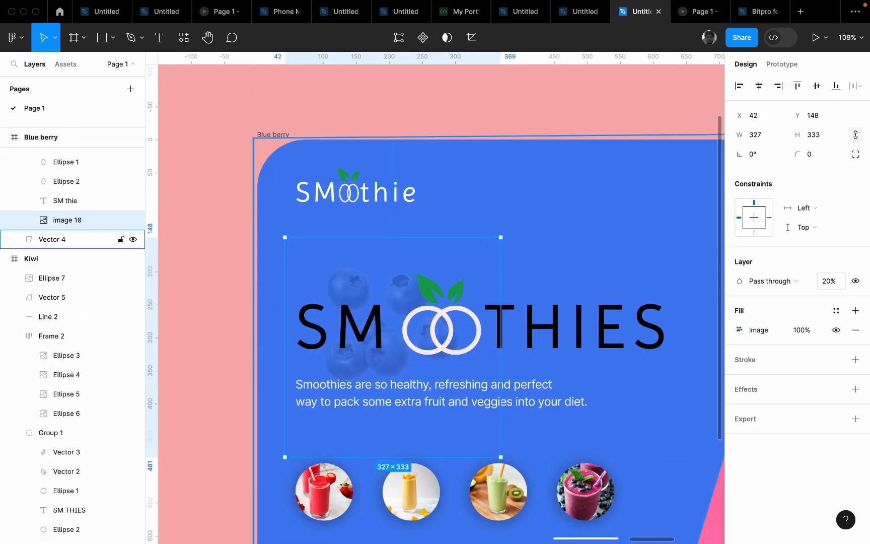
{"action": "scroll", "coordinate": [348, 347], "scroll_direction": "down", "scroll_amount": 2}
{"action": "left_click_drag", "start_coordinate": [349, 347], "coordinate": [437, 381]}
Copy the leafy blueberries picture from FreePNGImg in Chrome into the Blue berry frame in Figma at 30% opacity
{"action": "key", "text": "super+Tab"}
{"action": "left_click", "coordinate": [59, 288]}
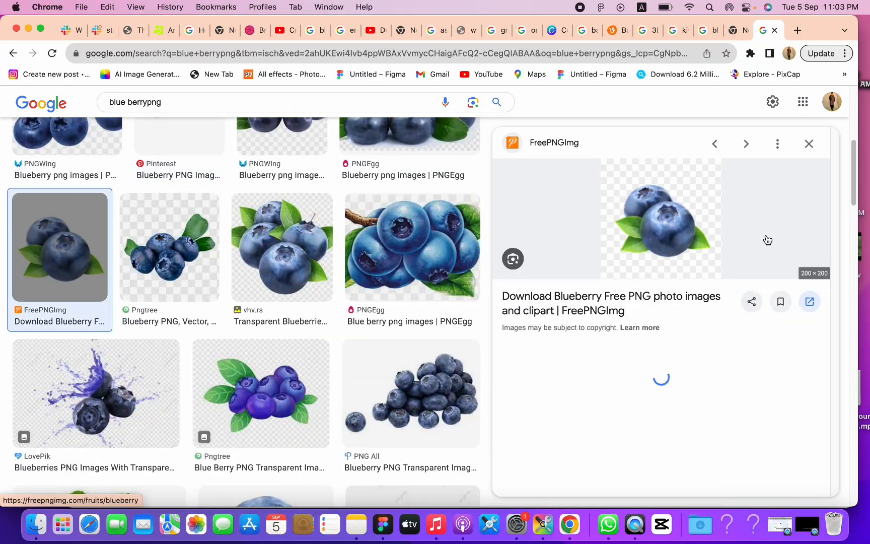
{"action": "right_click", "coordinate": [658, 197]}
{"action": "left_click", "coordinate": [682, 346]}
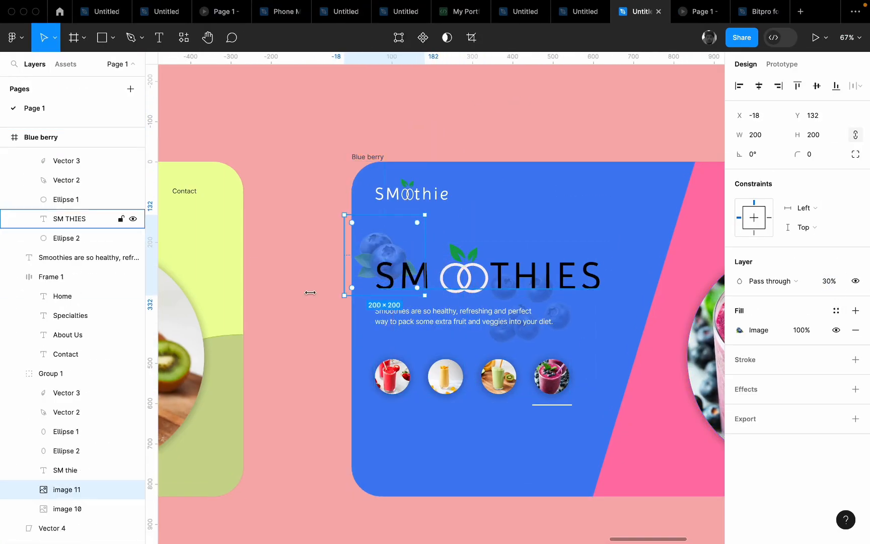
Duplicate the faded leafy blueberries lower on the frame's edge at about 99 × 99 and reposition the upper one slightly inward
{"action": "scroll", "coordinate": [310, 292], "scroll_direction": "up", "scroll_amount": 5}
{"action": "left_click_drag", "start_coordinate": [453, 225], "coordinate": [437, 209]}
{"action": "scroll", "coordinate": [435, 210], "scroll_direction": "down", "scroll_amount": 6}
{"action": "left_click_drag", "start_coordinate": [434, 212], "coordinate": [434, 265]}
{"action": "scroll", "coordinate": [466, 276], "scroll_direction": "up", "scroll_amount": 5}
{"action": "left_click_drag", "start_coordinate": [496, 280], "coordinate": [424, 288]}
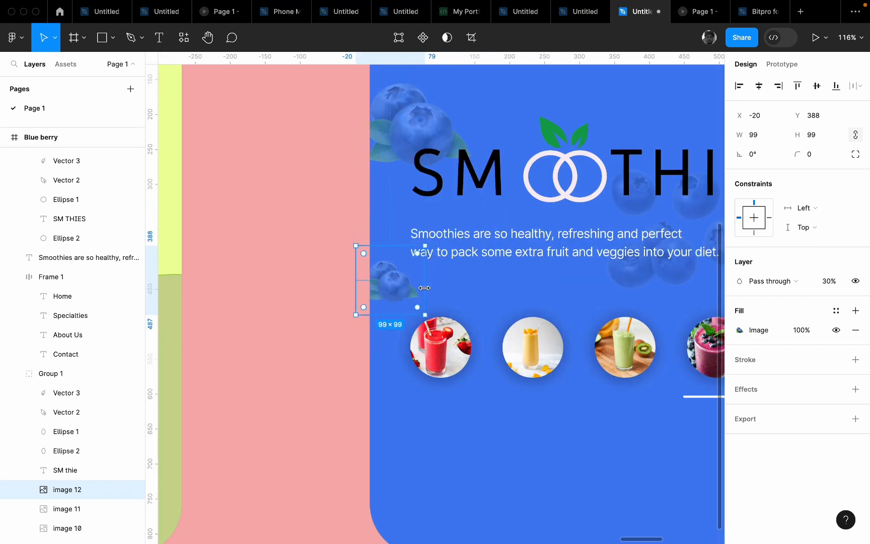
{"action": "left_click_drag", "start_coordinate": [423, 119], "coordinate": [445, 119]}
{"action": "left_click", "coordinate": [330, 288]}
Recolor the Blue berry frame's background to a light tint of the slanted shape's blue and its curved corner shape to that blue
{"action": "scroll", "coordinate": [330, 290], "scroll_direction": "down", "scroll_amount": 6}
{"action": "scroll", "coordinate": [312, 252], "scroll_direction": "up", "scroll_amount": 3}
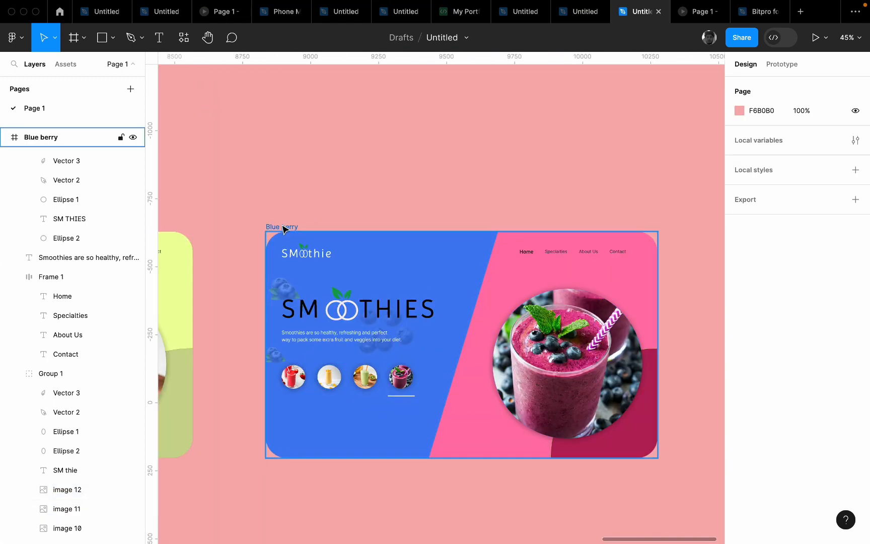
{"action": "left_click", "coordinate": [286, 229]}
{"action": "key", "text": "i"}
{"action": "left_click", "coordinate": [420, 352]}
{"action": "scroll", "coordinate": [428, 357], "scroll_direction": "down", "scroll_amount": 5}
{"action": "left_click", "coordinate": [740, 350]}
{"action": "left_click_drag", "start_coordinate": [688, 242], "coordinate": [634, 231]}
{"action": "left_click", "coordinate": [469, 211]}
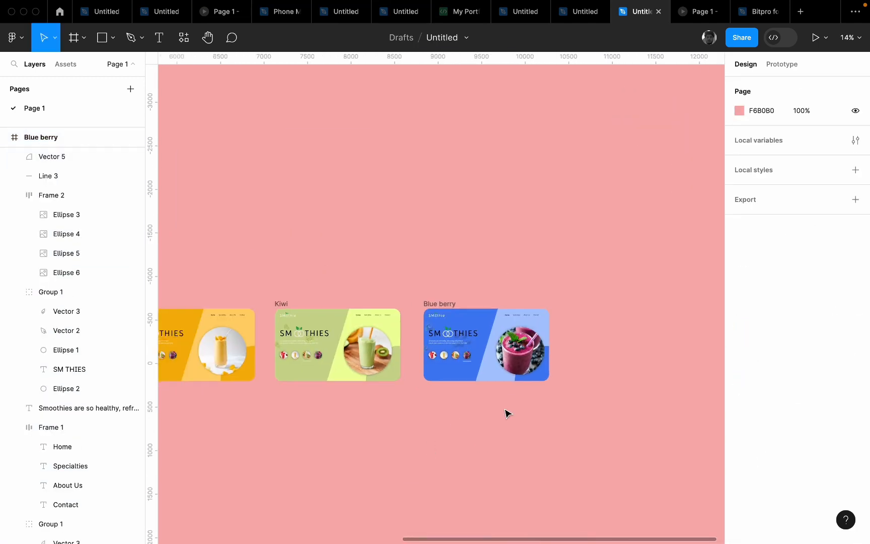
Add a prototype connection from the mango thumbnail in the Strawberry frame to the Mango frame
{"action": "scroll", "coordinate": [524, 411], "scroll_direction": "down", "scroll_amount": 3}
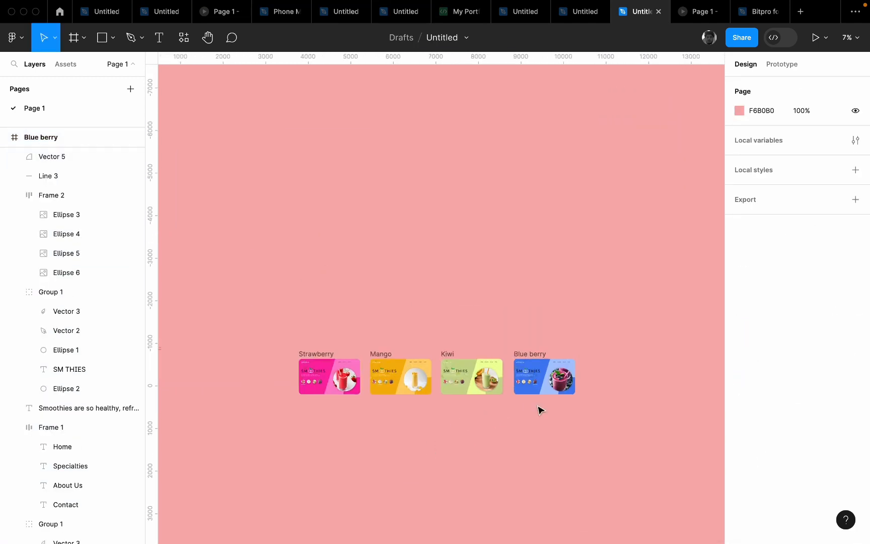
{"action": "scroll", "coordinate": [310, 300], "scroll_direction": "up", "scroll_amount": 5}
{"action": "scroll", "coordinate": [357, 369], "scroll_direction": "right", "scroll_amount": 10}
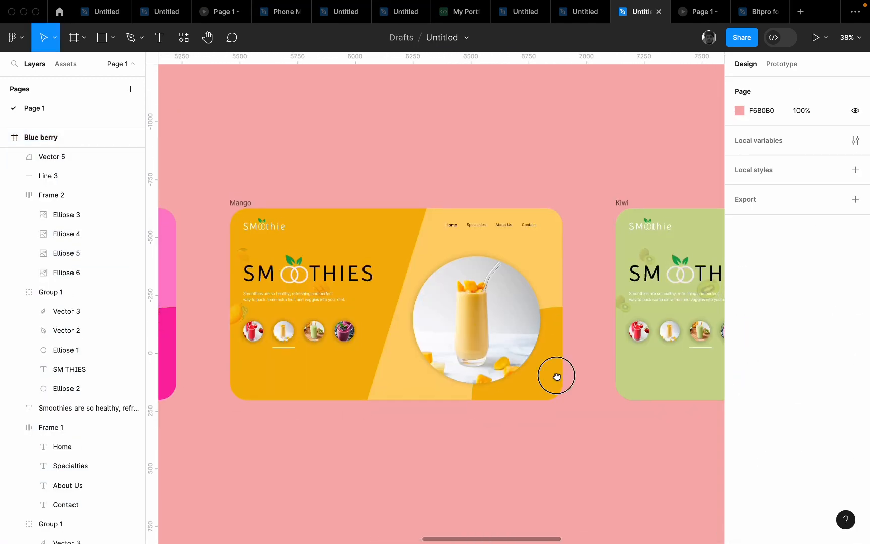
{"action": "scroll", "coordinate": [515, 369], "scroll_direction": "left", "scroll_amount": 8}
{"action": "scroll", "coordinate": [284, 252], "scroll_direction": "up", "scroll_amount": 3}
{"action": "left_click", "coordinate": [284, 252]}
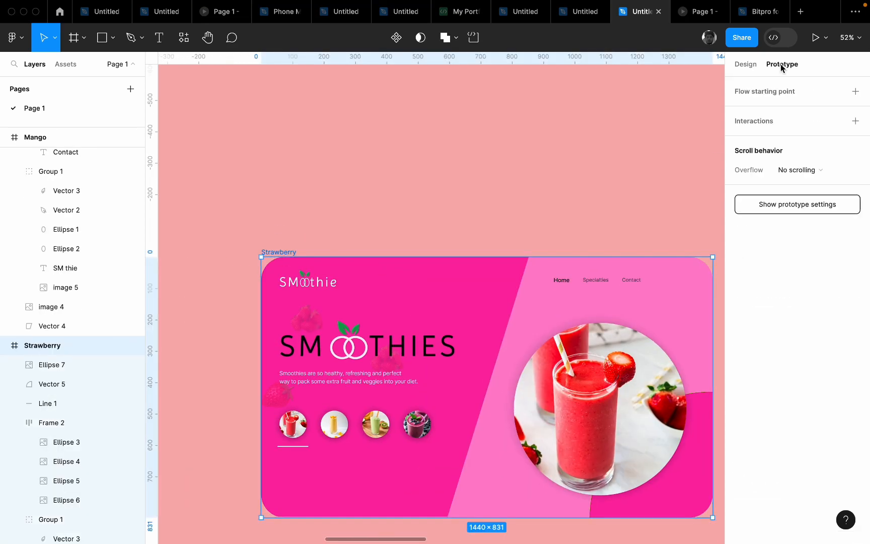
{"action": "scroll", "coordinate": [312, 431], "scroll_direction": "down", "scroll_amount": 2}
{"action": "left_click", "coordinate": [278, 379]}
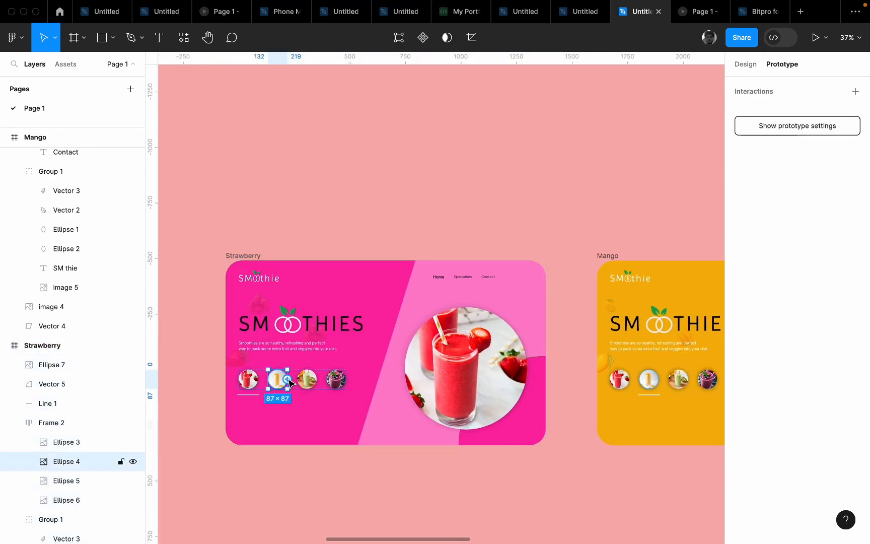
{"action": "left_click_drag", "start_coordinate": [287, 379], "coordinate": [634, 381]}
{"action": "left_click", "coordinate": [478, 455]}
Add a prototype connection from the strawberry thumbnail in the Mango frame back to the Strawberry frame
{"action": "scroll", "coordinate": [477, 455], "scroll_direction": "down", "scroll_amount": 2}
{"action": "scroll", "coordinate": [650, 285], "scroll_direction": "up", "scroll_amount": 5}
{"action": "double_click", "coordinate": [589, 302]}
{"action": "scroll", "coordinate": [591, 304], "scroll_direction": "down", "scroll_amount": 5}
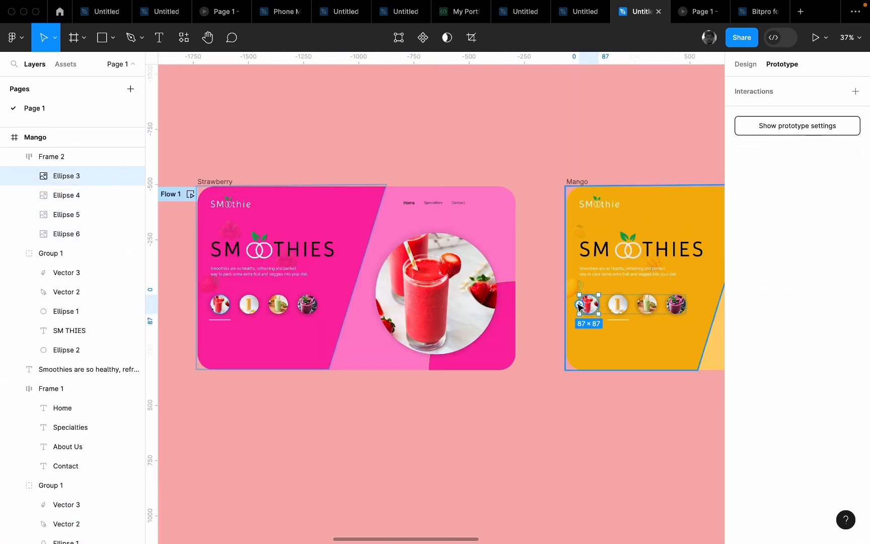
{"action": "left_click_drag", "start_coordinate": [578, 305], "coordinate": [499, 330]}
{"action": "left_click", "coordinate": [617, 398]}
Add a prototype connection from the kiwi thumbnail in the Mango frame to the Kiwi frame
{"action": "left_click_drag", "start_coordinate": [615, 396], "coordinate": [330, 398]}
{"action": "scroll", "coordinate": [330, 398], "scroll_direction": "down", "scroll_amount": 2}
{"action": "left_click", "coordinate": [606, 296]}
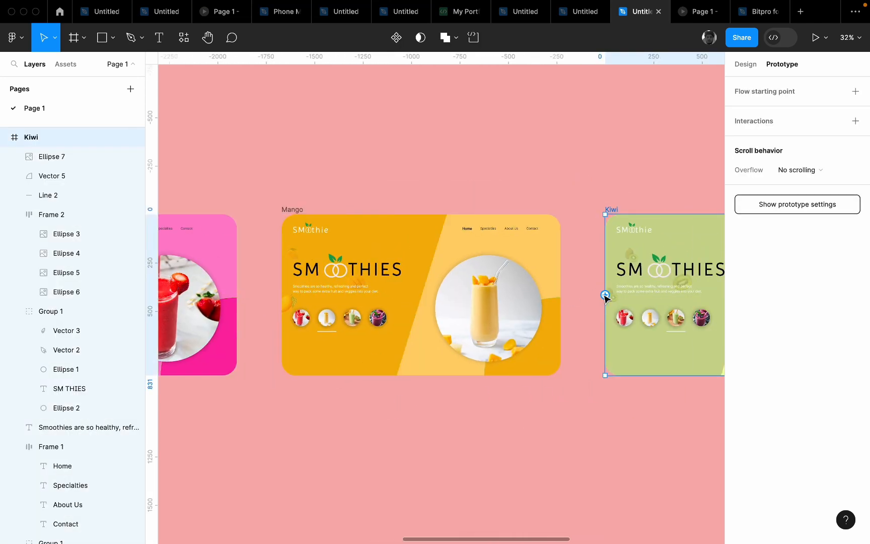
{"action": "scroll", "coordinate": [324, 315], "scroll_direction": "up", "scroll_amount": 5}
{"action": "double_click", "coordinate": [324, 316]}
{"action": "scroll", "coordinate": [334, 318], "scroll_direction": "down", "scroll_amount": 6}
{"action": "scroll", "coordinate": [340, 315], "scroll_direction": "up", "scroll_amount": 5}
{"action": "left_click", "coordinate": [350, 316]}
{"action": "left_click_drag", "start_coordinate": [365, 315], "coordinate": [395, 352]}
{"action": "left_click", "coordinate": [665, 423]}
{"action": "scroll", "coordinate": [600, 324], "scroll_direction": "down", "scroll_amount": 4}
{"action": "scroll", "coordinate": [601, 324], "scroll_direction": "up", "scroll_amount": 2}
{"action": "key", "text": "super+z"}
{"action": "left_click", "coordinate": [307, 328]}
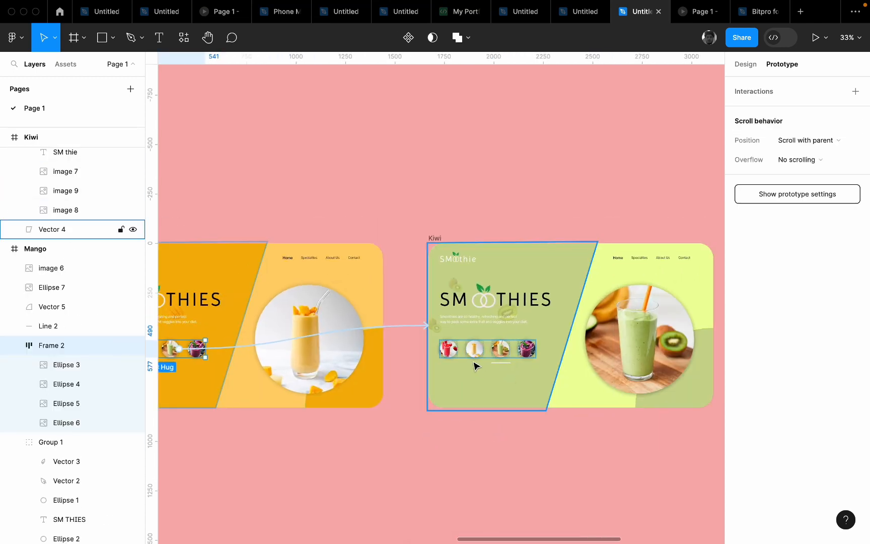
Add a prototype connection from the blueberry thumbnail in the Kiwi frame to the Blue berry frame
{"action": "left_click_drag", "start_coordinate": [523, 348], "coordinate": [717, 379]}
{"action": "double_click", "coordinate": [397, 373]}
{"action": "left_click", "coordinate": [523, 450]}
{"action": "scroll", "coordinate": [523, 450], "scroll_direction": "down", "scroll_amount": 4}
{"action": "scroll", "coordinate": [271, 401], "scroll_direction": "up", "scroll_amount": 1}
{"action": "scroll", "coordinate": [583, 412], "scroll_direction": "up", "scroll_amount": 5}
{"action": "scroll", "coordinate": [456, 450], "scroll_direction": "down", "scroll_amount": 6}
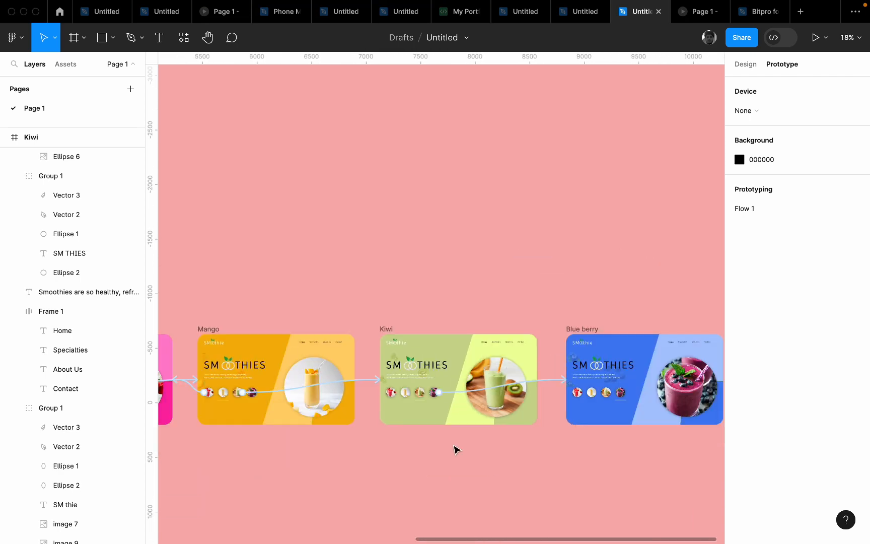